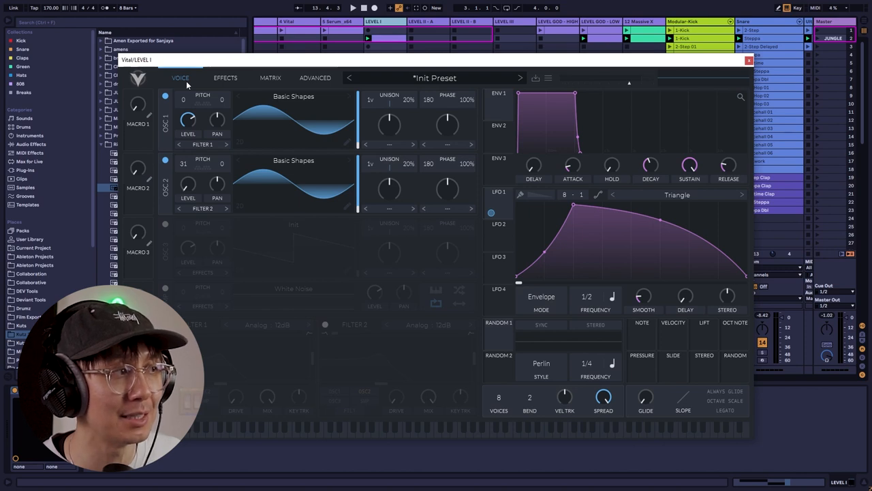
- View Vital's advanced settings with the Candy Cave skin, then switch to the Skin Sharing Thread in the browser
left_click(317, 77)
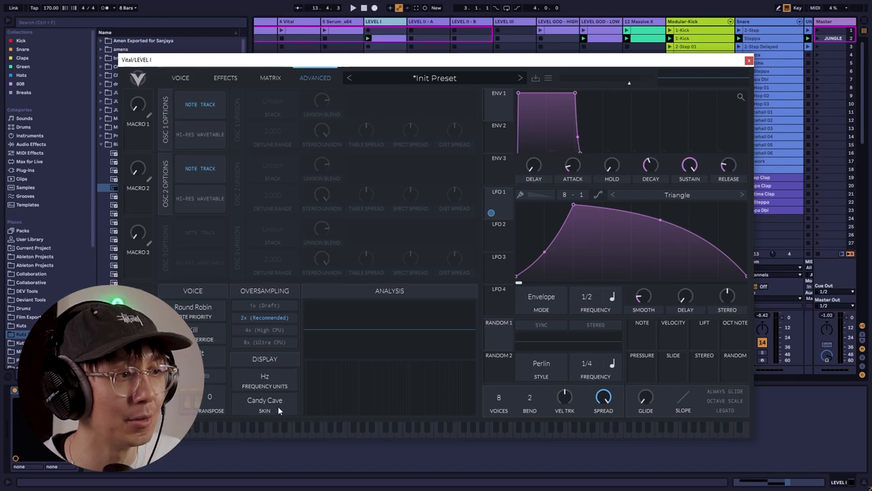
key("alt+Tab")
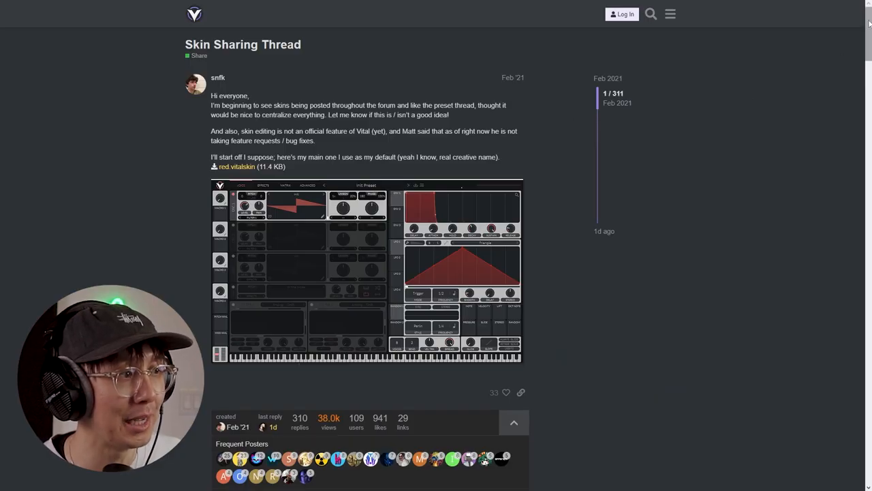
mouse_move(870, 24)
left_mouse_down()
mouse_move(859, 384)
mouse_move(843, 163)
left_mouse_up()
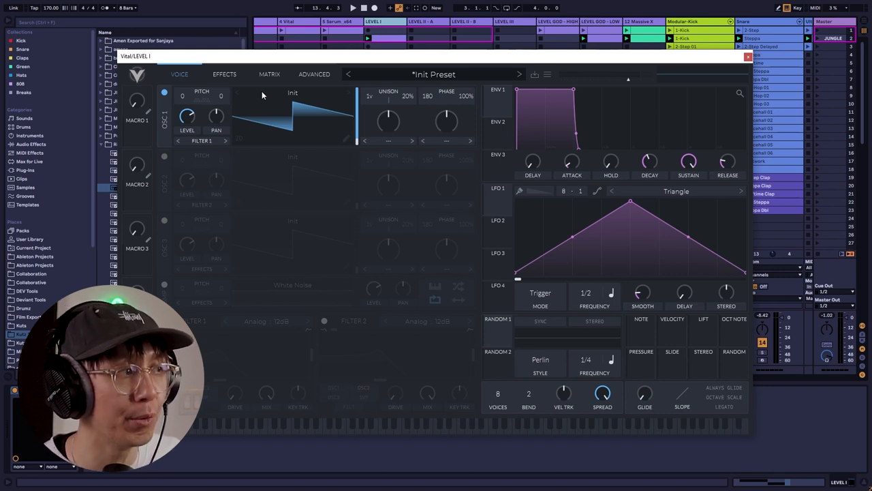
- Load the Factory Basic Shapes sine into oscillator 1 and bring up the first envelope's settings
left_click(297, 94)
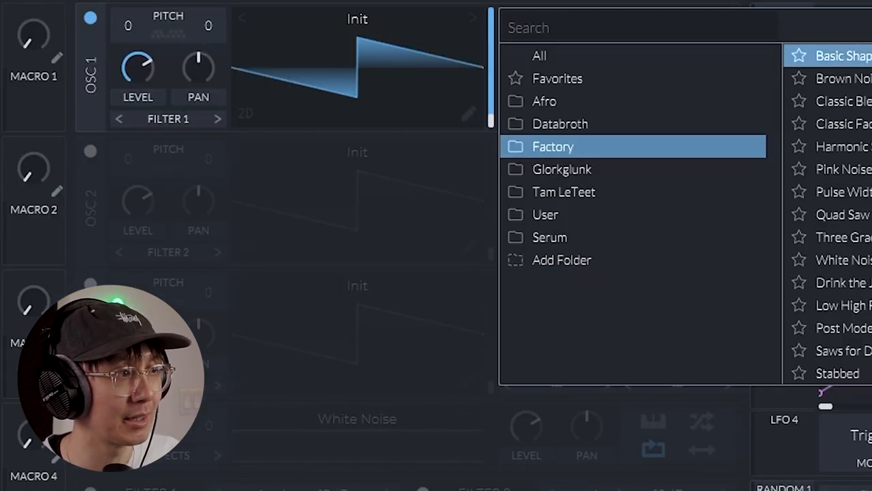
left_click(843, 56)
key("Escape")
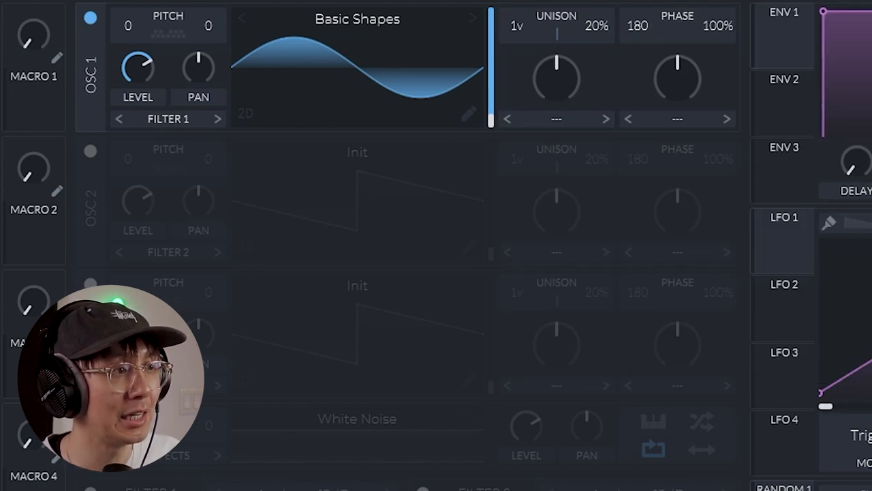
left_click(783, 22)
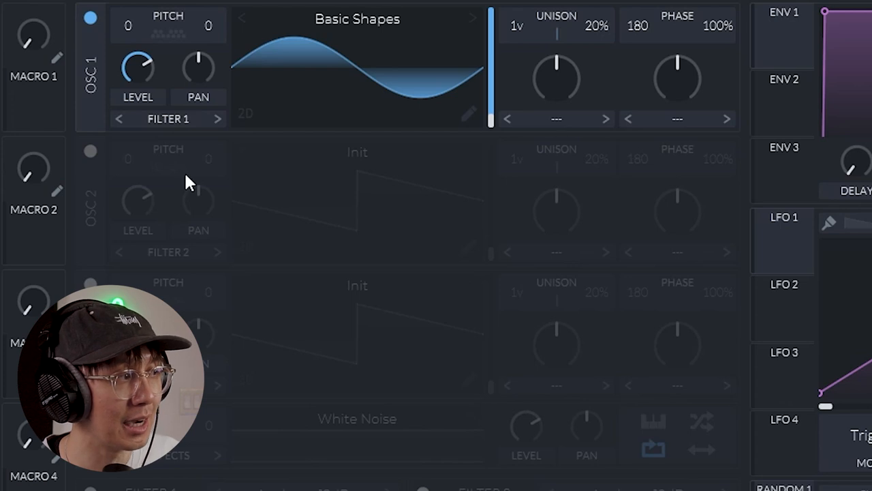
- Enable oscillator 2 and sweep its transpose upward, settling at +31 semitones
left_click(90, 151)
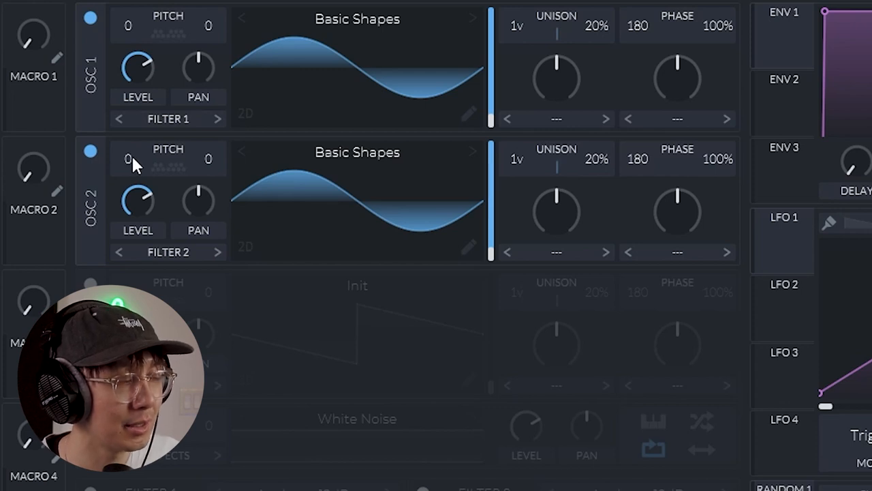
left_click_drag(125, 156, 114, 33)
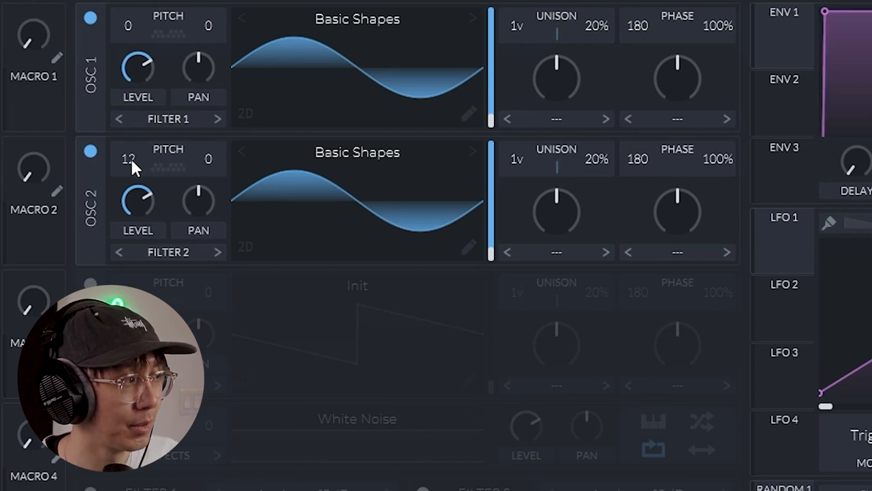
left_click_drag(132, 162, 130, 94)
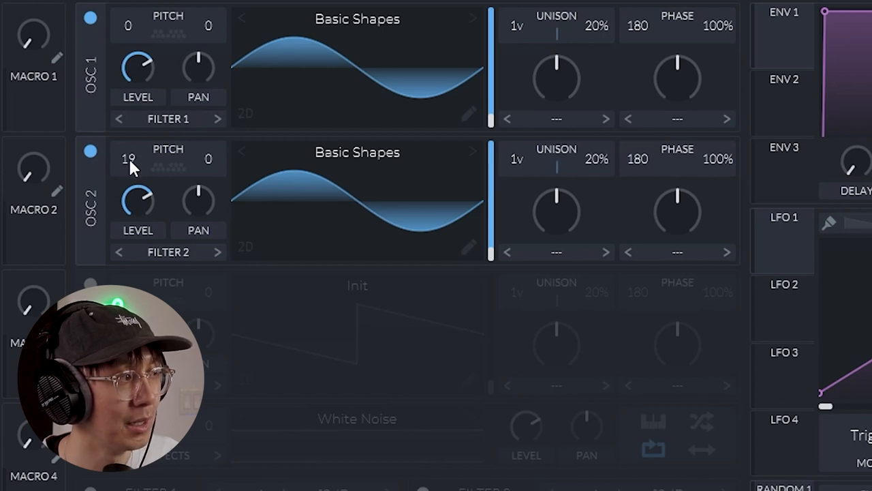
left_click_drag(130, 160, 129, 117)
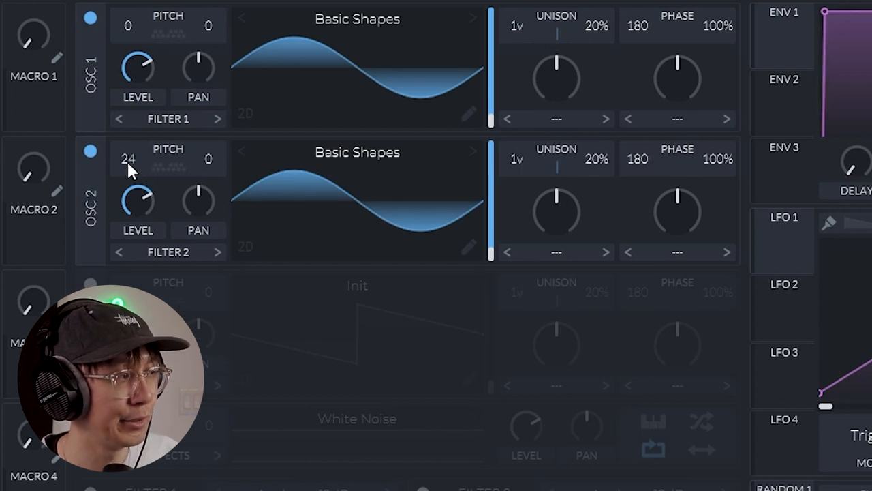
left_click_drag(130, 159, 135, 115)
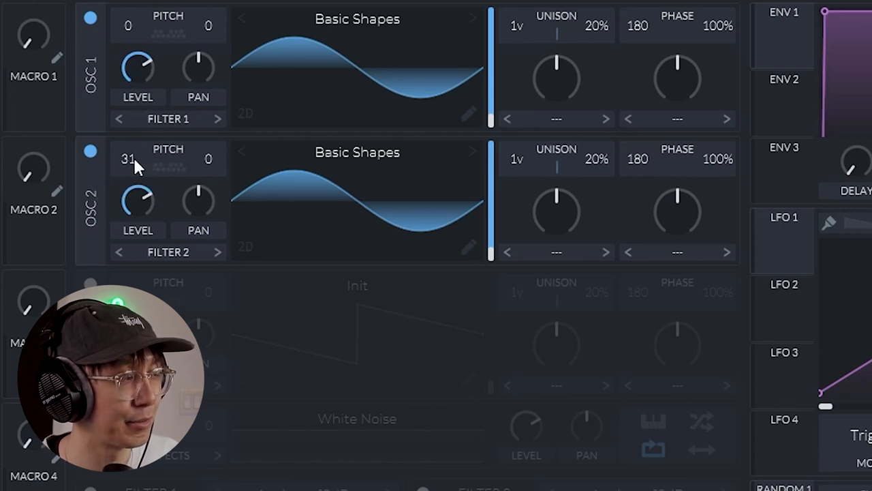
left_click_drag(132, 160, 134, 121)
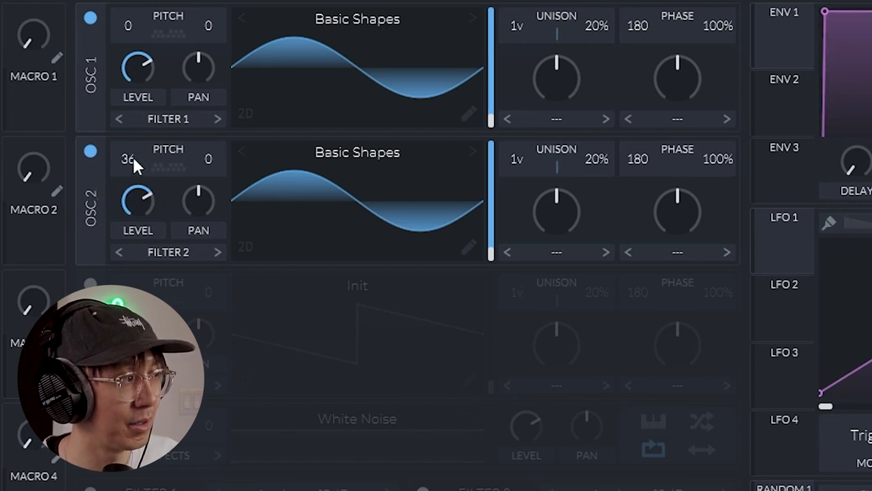
left_click_drag(134, 163, 127, 79)
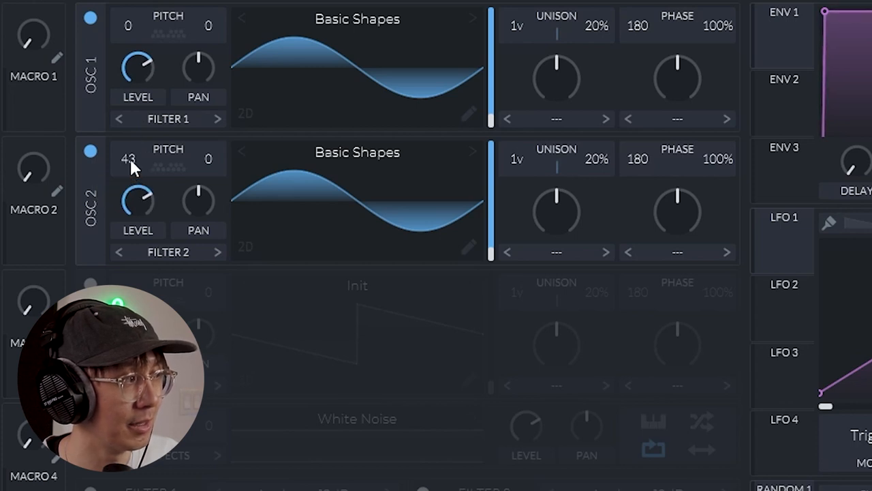
left_click_drag(130, 163, 130, 129)
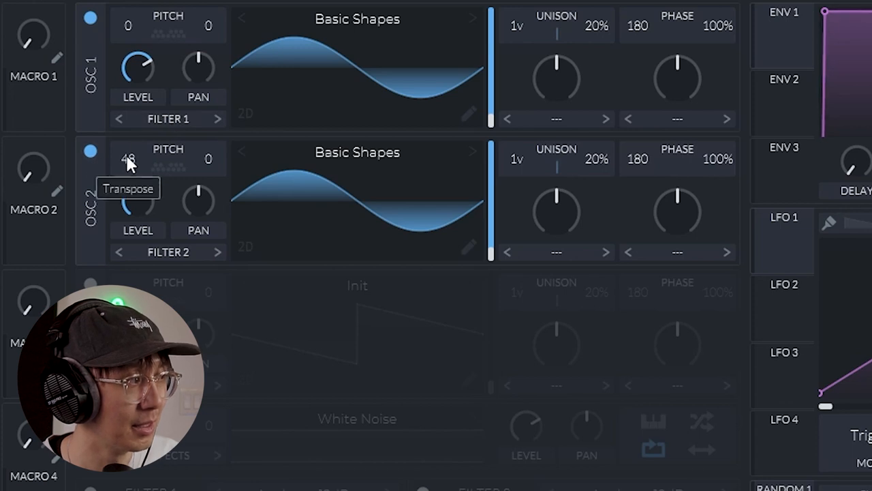
mouse_move(127, 157)
left_mouse_down()
mouse_move(128, 321)
mouse_move(127, 287)
left_mouse_up()
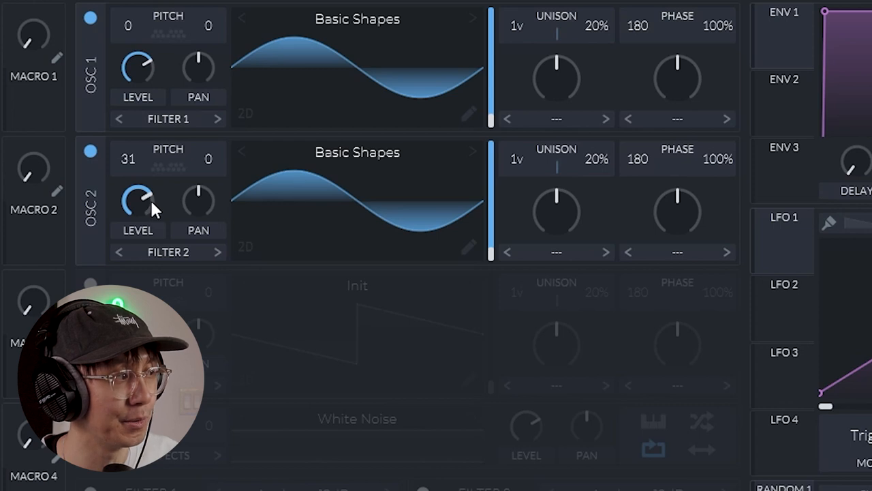
- Turn oscillator 2's level all the way down to 0
mouse_move(137, 200)
left_click_drag(144, 202, 16, 467)
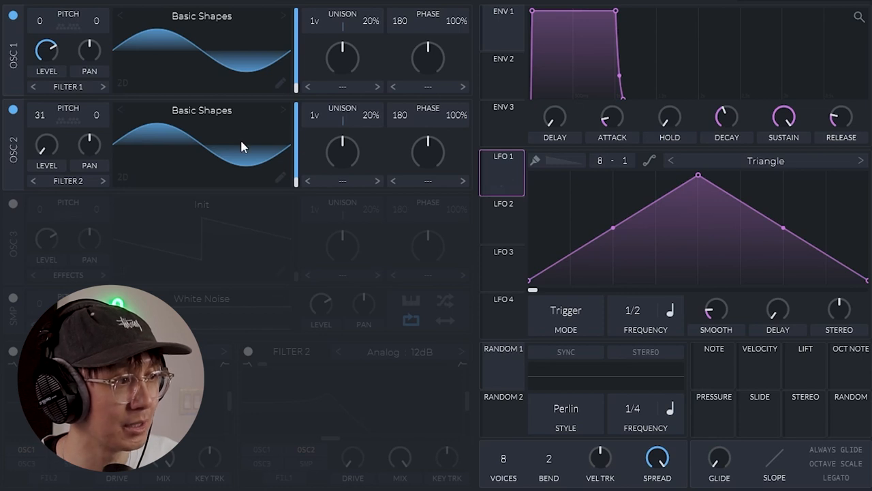
- Set LFO 1 to Envelope mode at a 1/1 rate, routed to oscillator 2's level
left_click(586, 312)
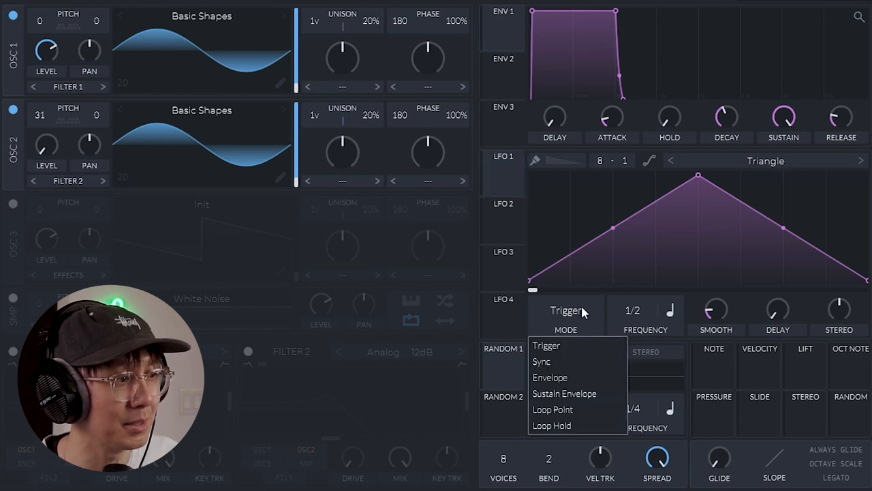
left_click(560, 379)
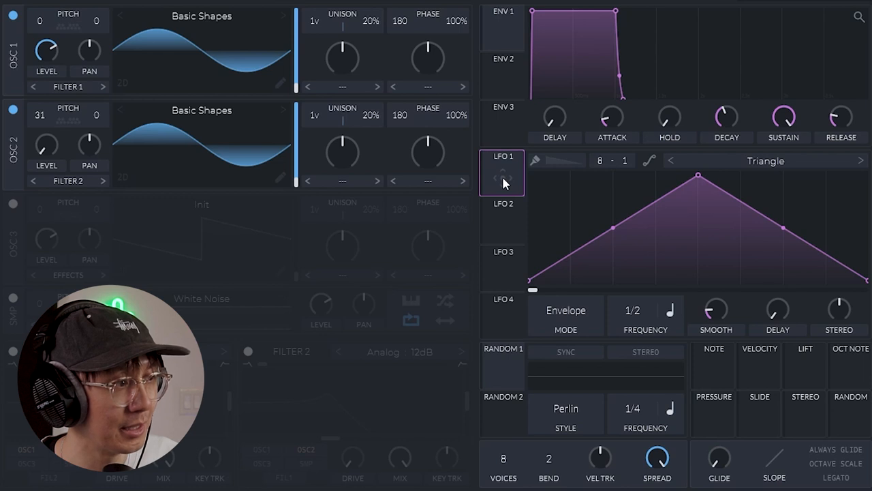
left_click_drag(502, 175, 48, 144)
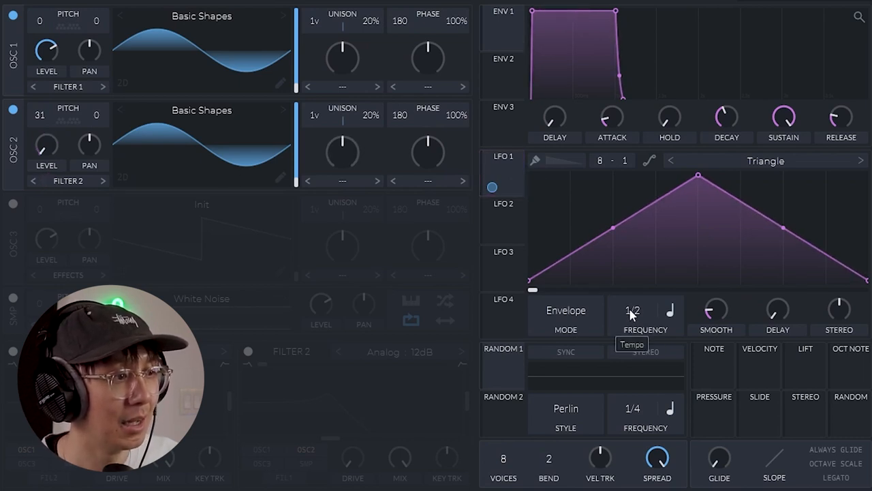
left_click_drag(638, 300, 638, 321)
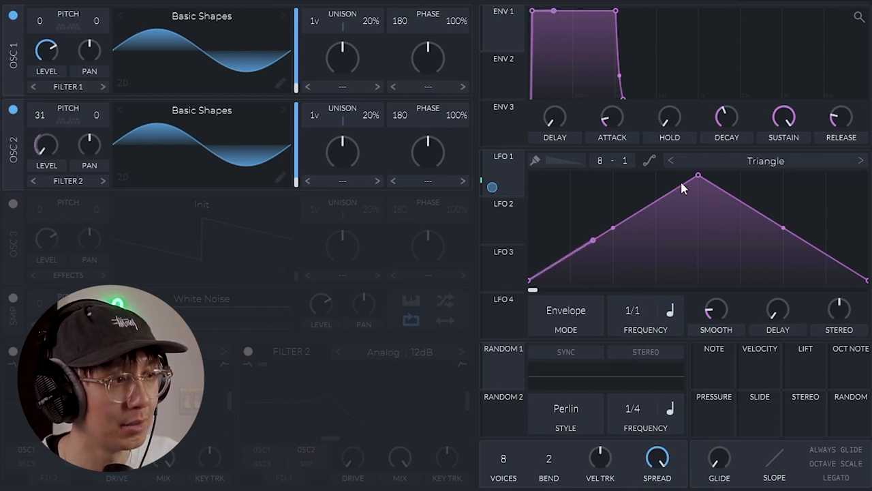
- Move LFO 1's peak early for a fast rise and bend its decay into a curve
left_click_drag(700, 177, 614, 176)
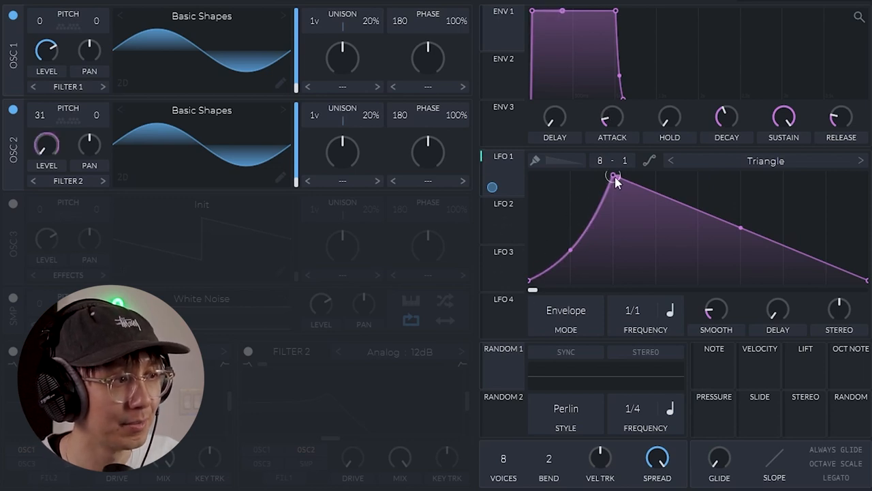
left_click_drag(614, 176, 570, 176)
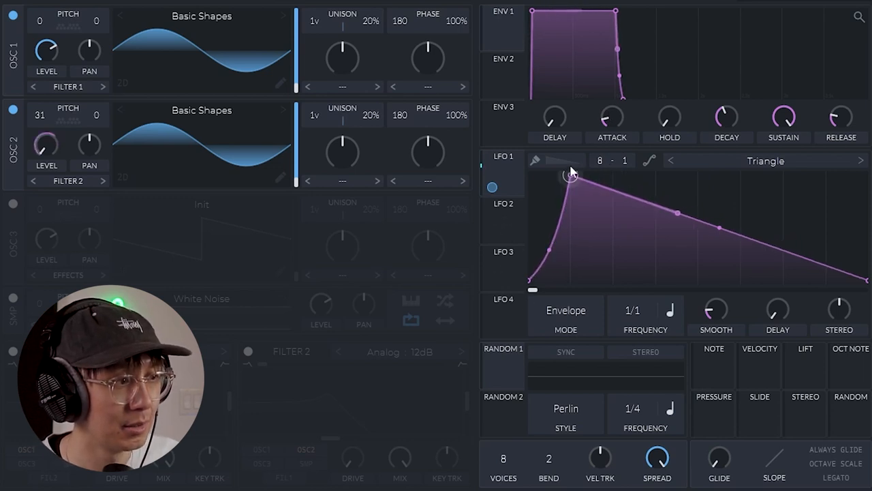
left_click_drag(720, 227, 720, 236)
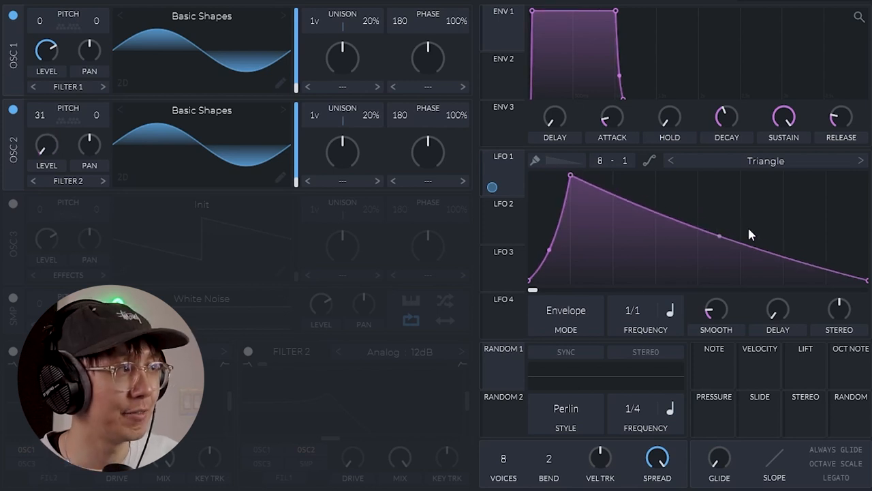
- Enable the Distortion effect with its drive around -3.9 dB
left_click(110, 1)
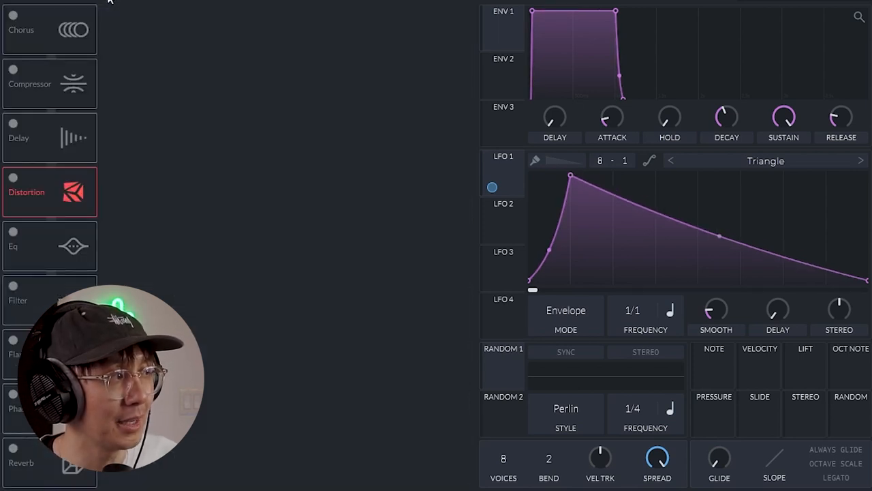
left_click(13, 178)
mouse_move(343, 29)
left_mouse_down()
mouse_move(343, 3)
mouse_move(343, 13)
left_mouse_up()
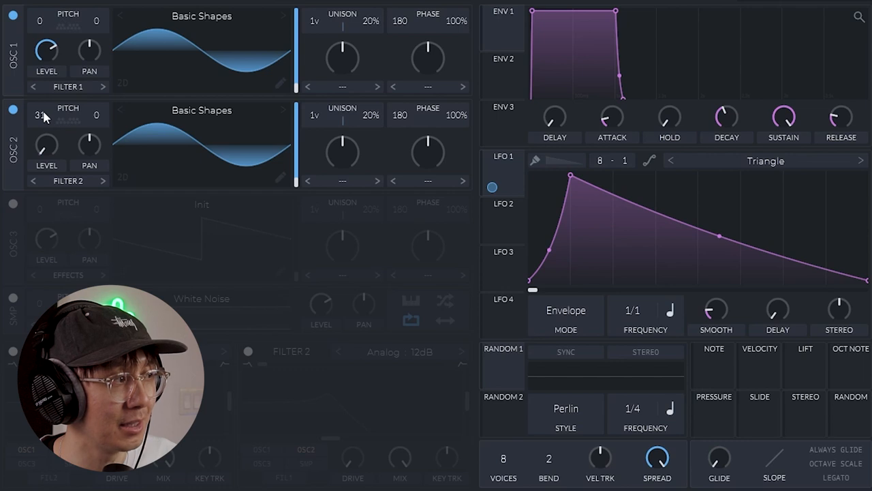
- Audition oscillator 2's transpose across 12, 18, 24, 29 and higher, bringing it back down
left_click_drag(47, 210, 41, 237)
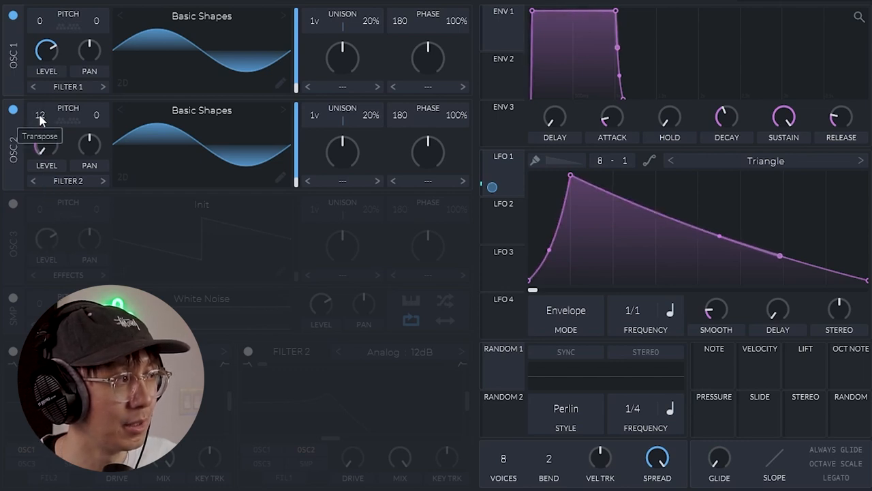
left_click_drag(39, 121, 48, 84)
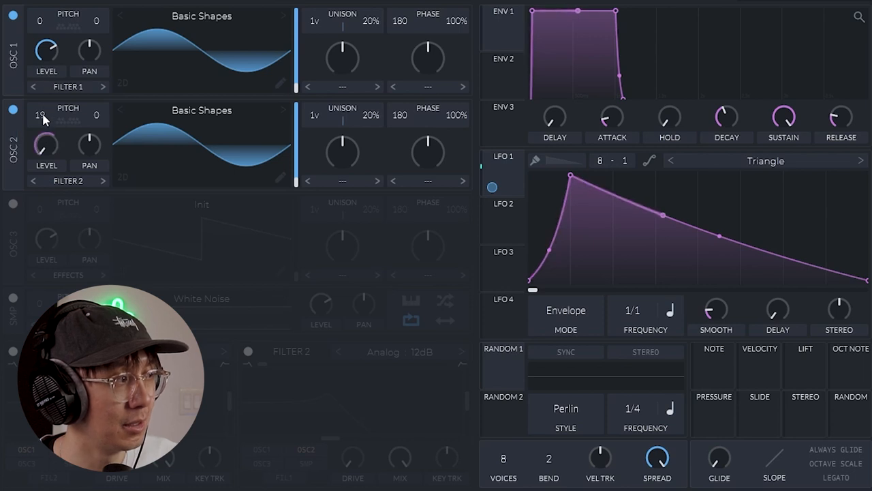
left_click_drag(42, 120, 39, 77)
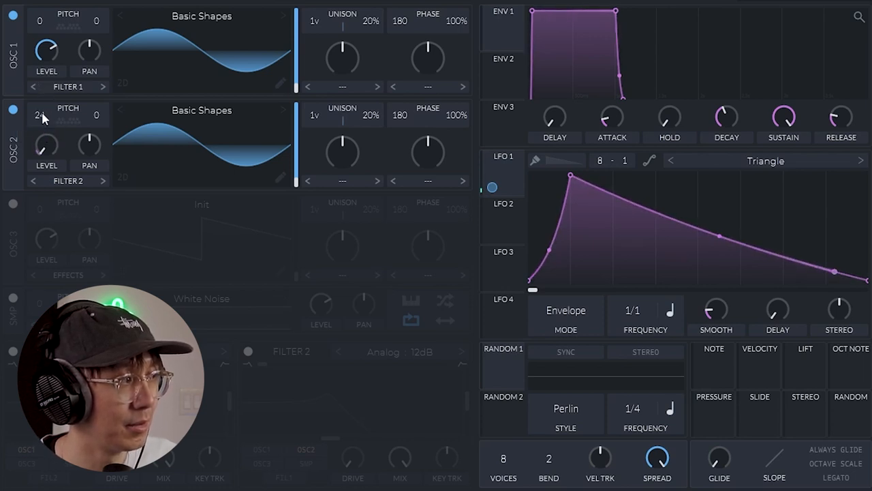
left_click_drag(42, 126, 45, 83)
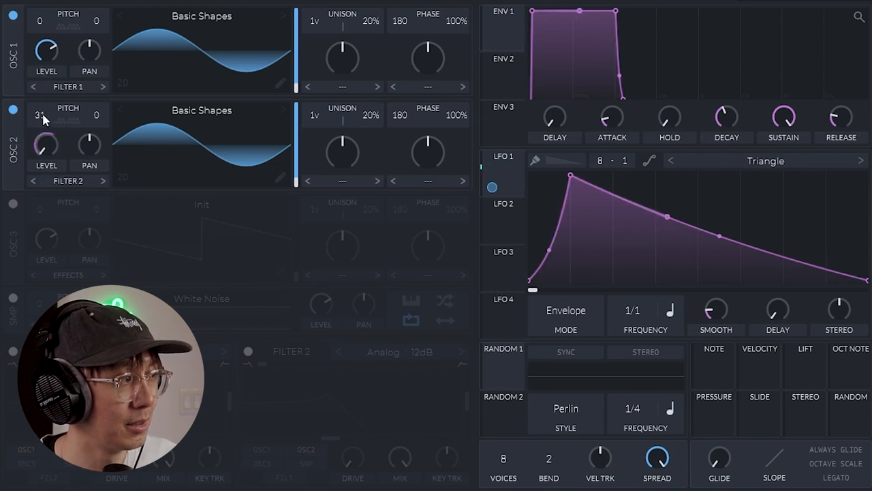
left_click_drag(41, 111, 37, 74)
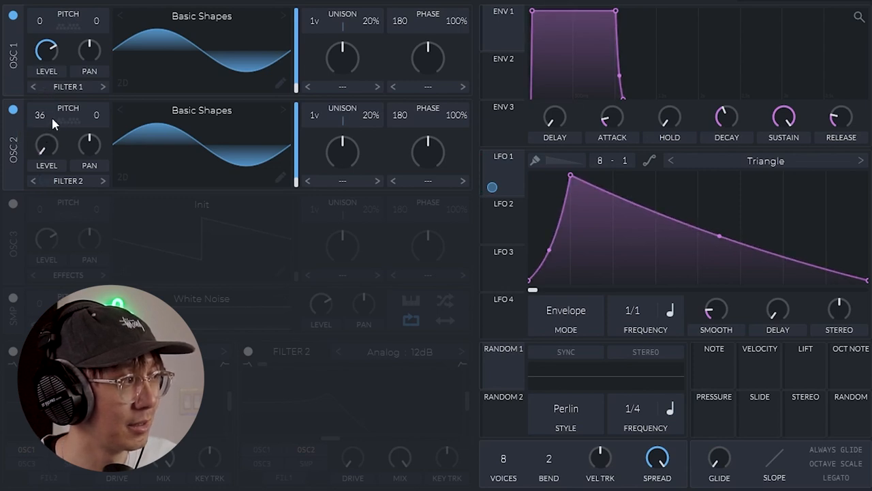
left_click_drag(43, 117, 38, 35)
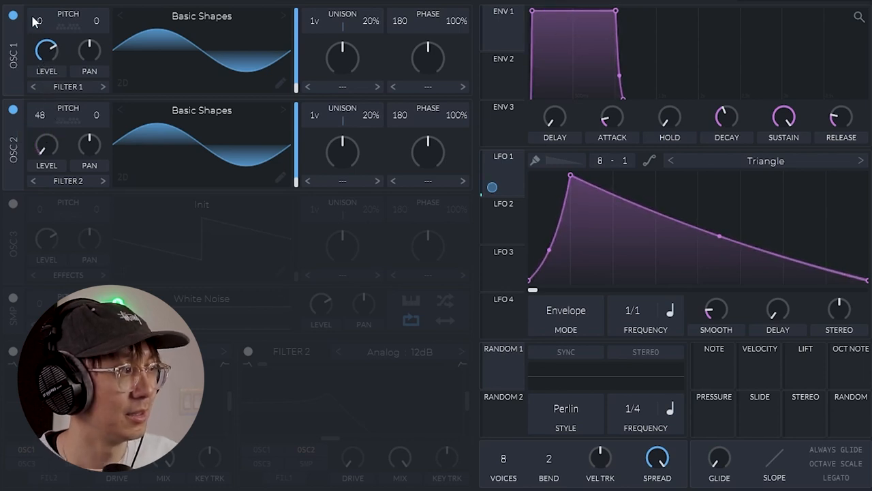
left_click_drag(43, 119, 43, 136)
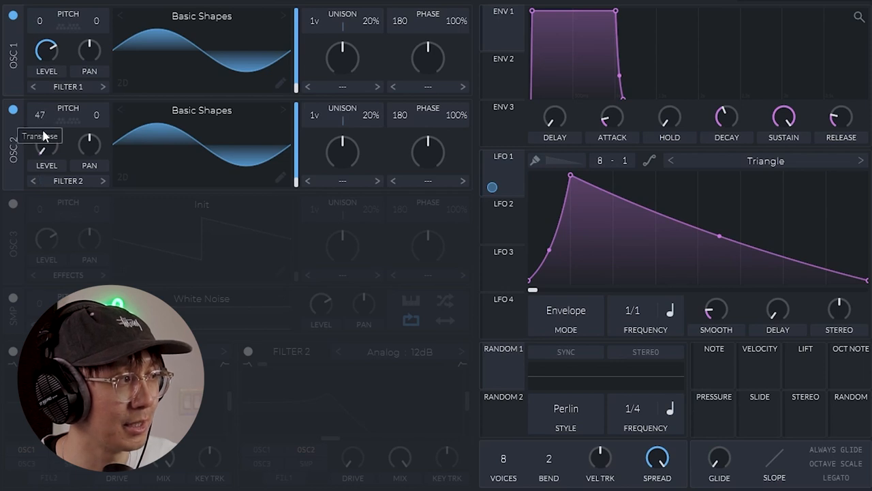
left_click_drag(50, 211, 43, 158)
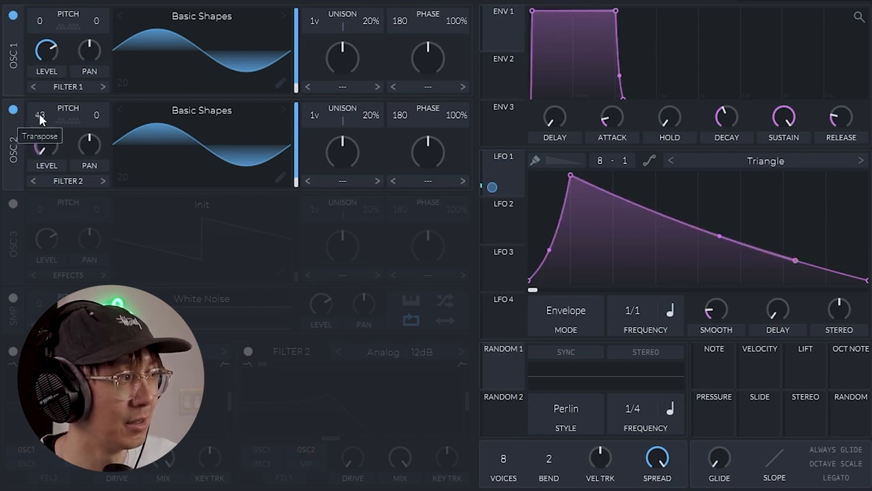
left_click_drag(40, 125, 43, 197)
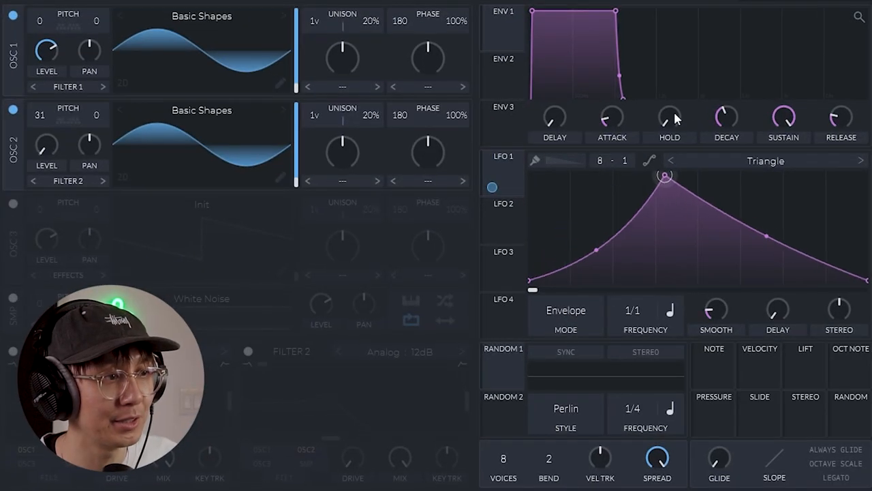
- Round LFO 1's envelope with a convex decay, then raise the distortion drive to 30 dB
mouse_move(673, 109)
left_mouse_down()
mouse_move(614, 94)
mouse_move(588, 71)
left_mouse_up()
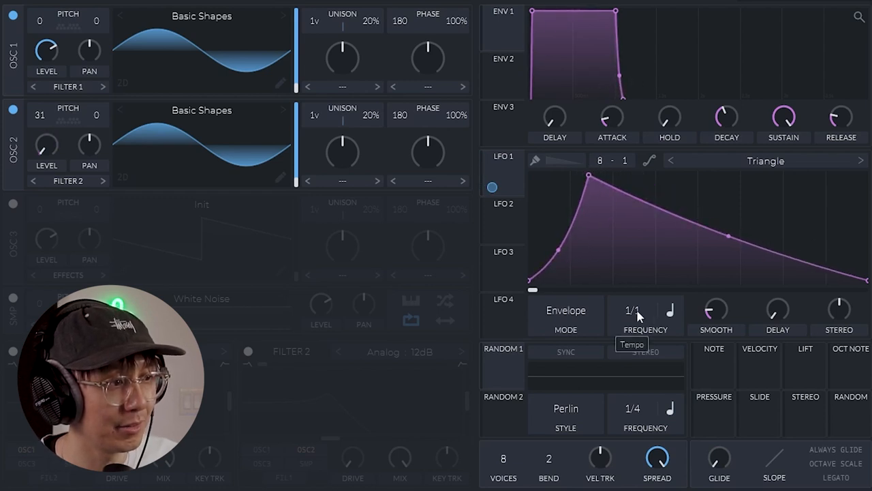
scroll(638, 315, "up", 1)
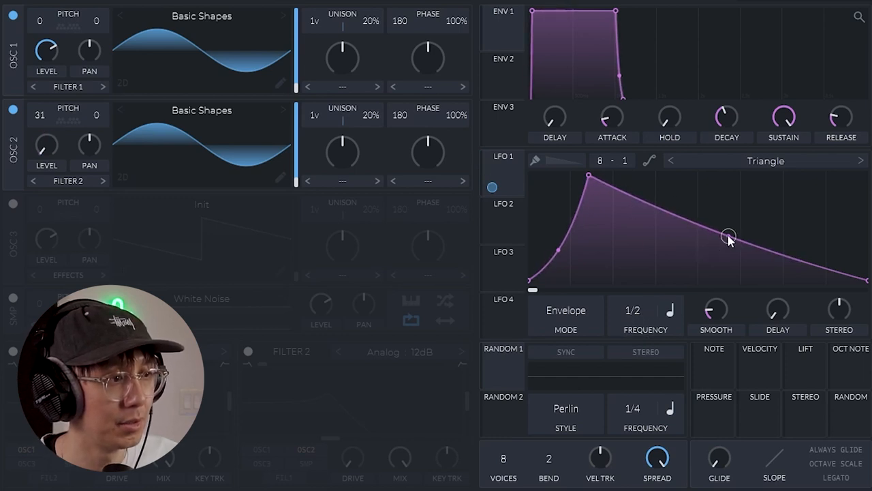
left_click_drag(728, 238, 728, 191)
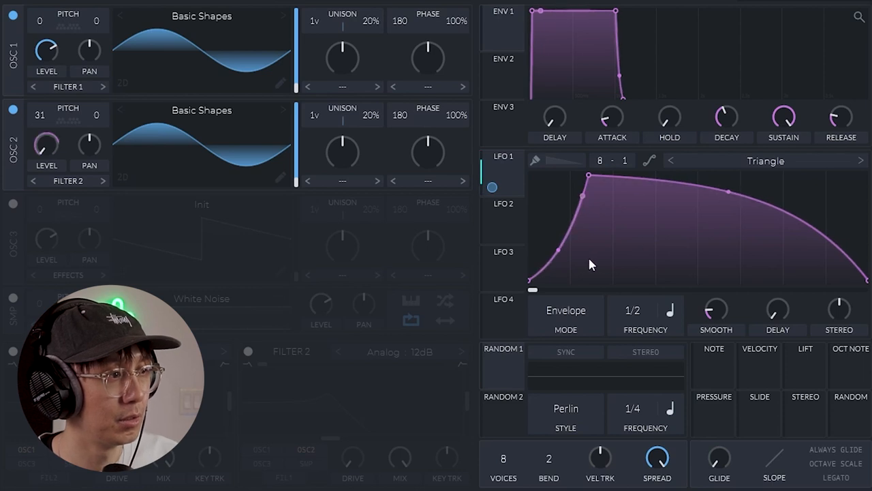
left_click(138, 4)
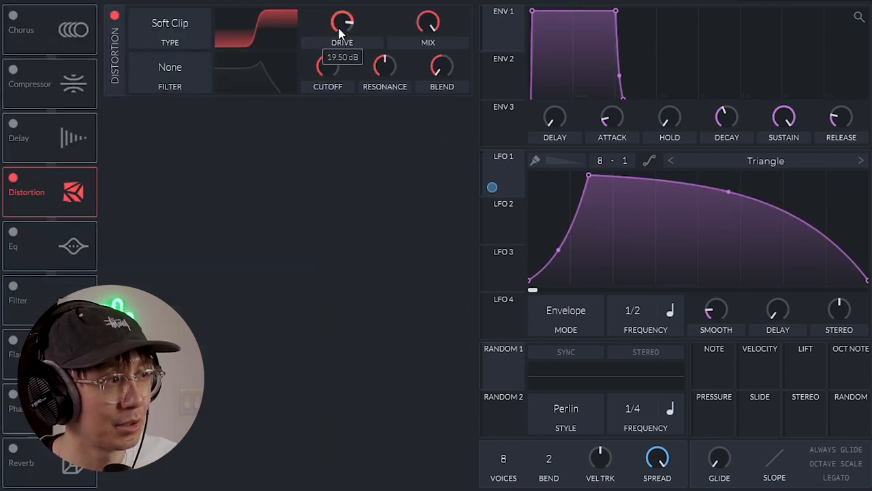
left_click_drag(341, 33, 336, 5)
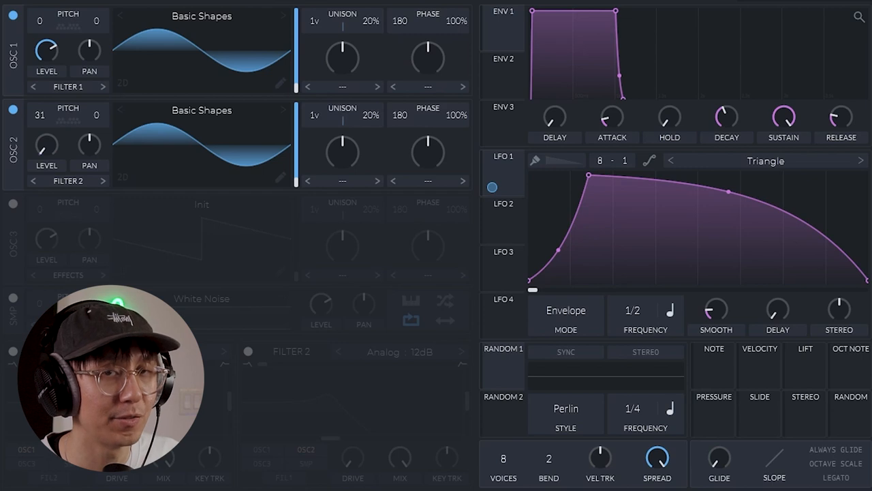
- Reset oscillator 2's transpose to 0 and enable a couple of notes in Transpose Snap
double_click(64, 111)
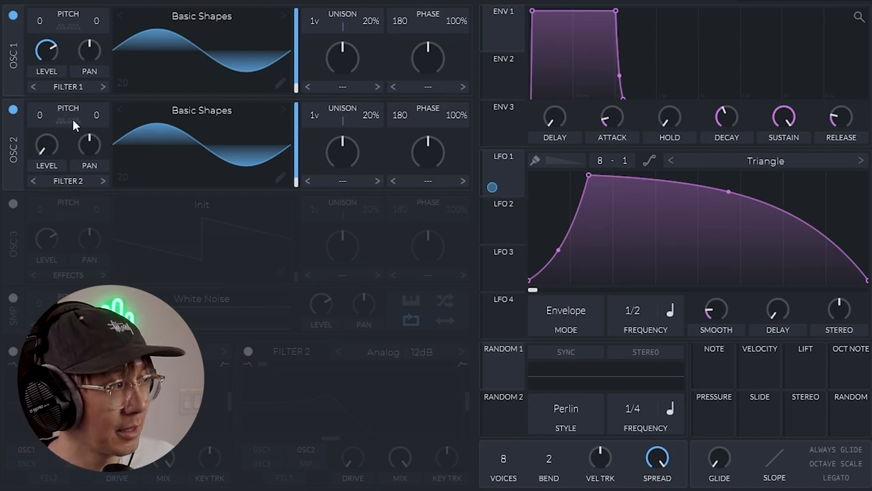
left_click(73, 120)
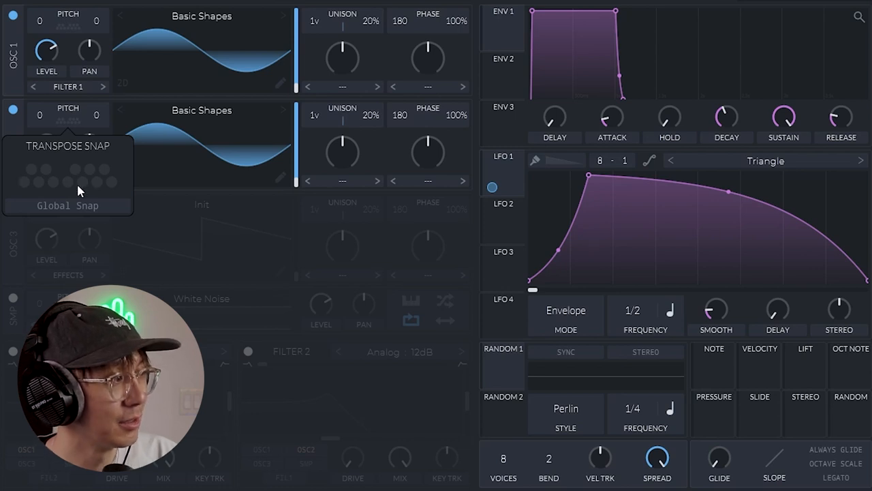
left_click(24, 182)
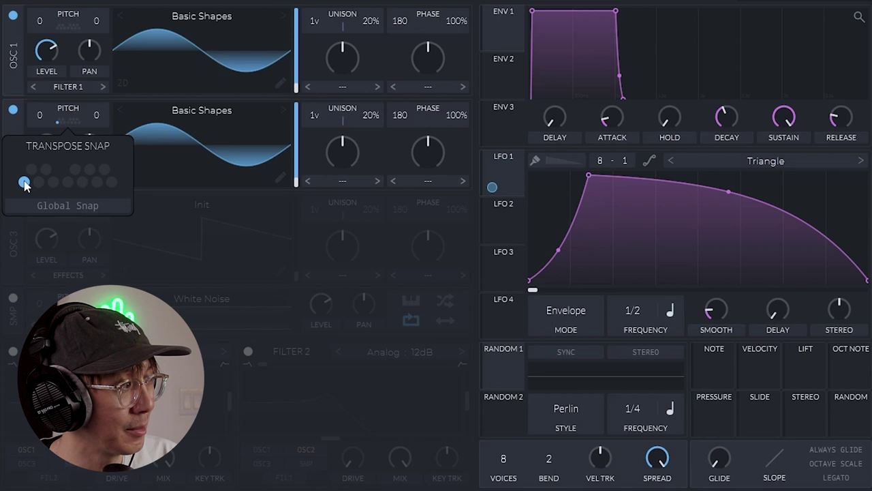
left_click(82, 181)
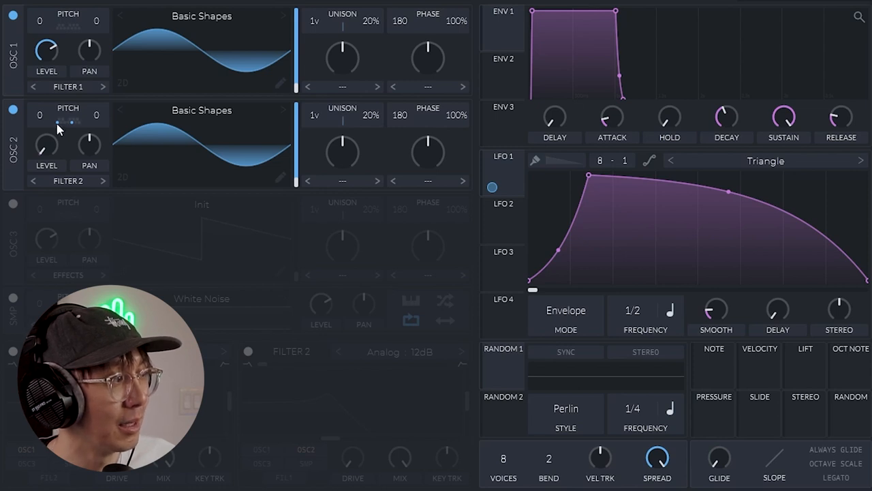
scroll(43, 112, "up", 2)
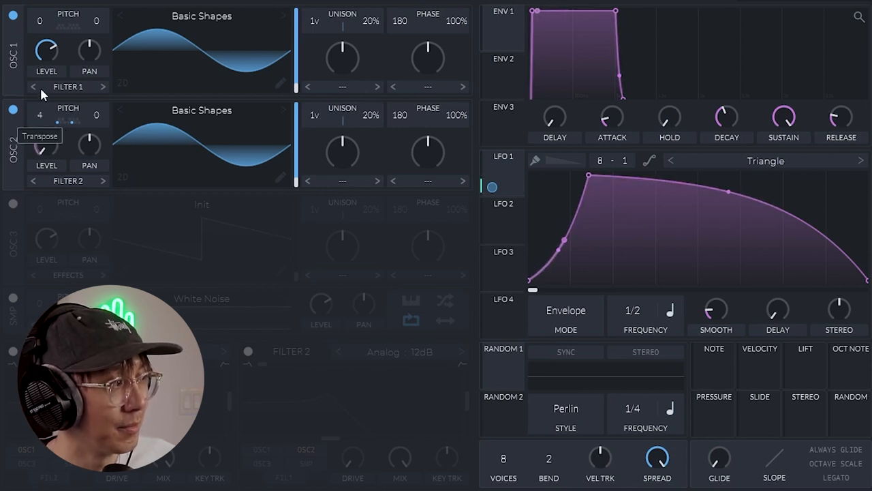
- Drag oscillator 2's snapped transpose through several values, ending raised to 29
left_click_drag(42, 112, 44, 90)
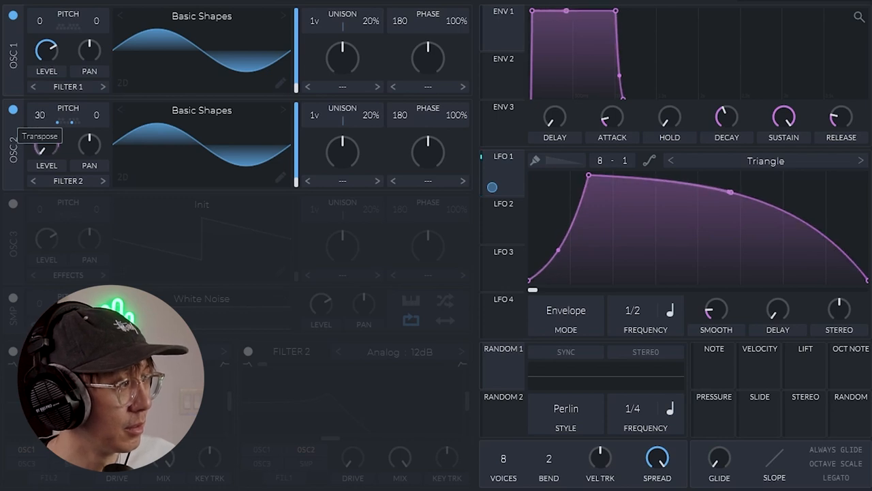
left_click_drag(43, 115, 42, 117)
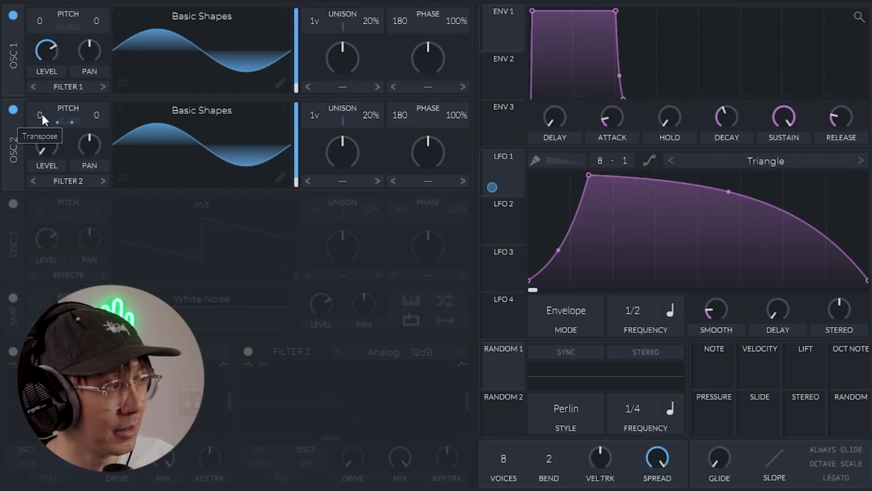
mouse_move(42, 119)
left_mouse_down()
mouse_move(36, 43)
mouse_move(46, 109)
mouse_move(10, 25)
left_mouse_up()
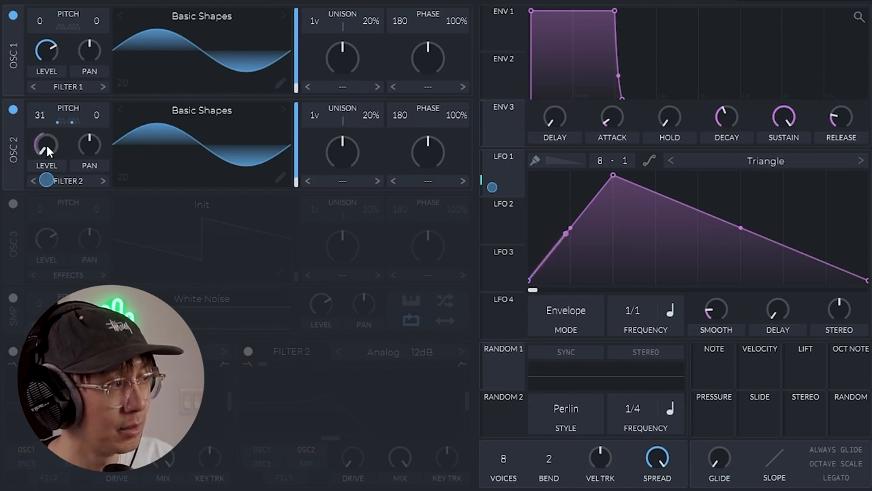
- Turn up oscillator 2's level now that it sits at +31 semitones
left_click_drag(45, 143, 43, 96)
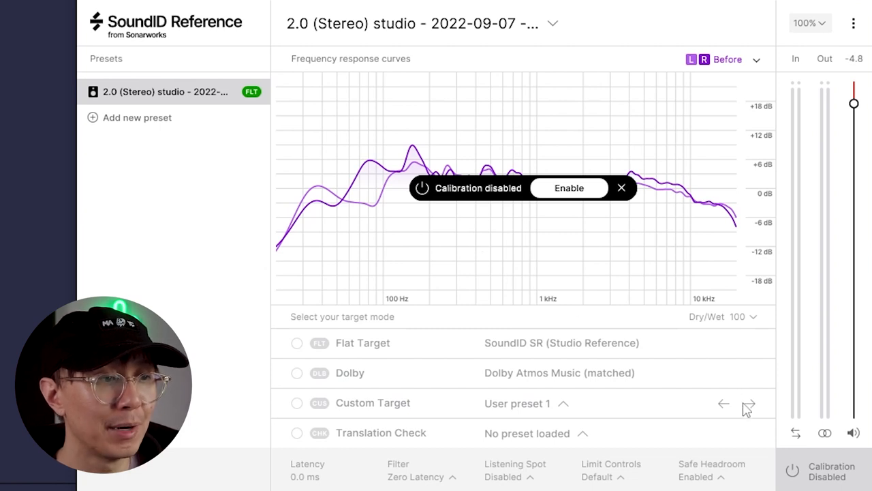
left_click(804, 477)
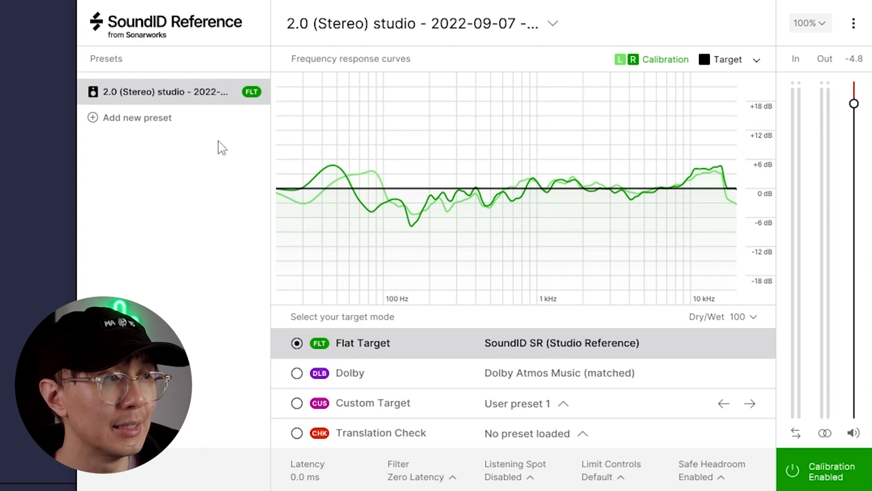
left_click(811, 482)
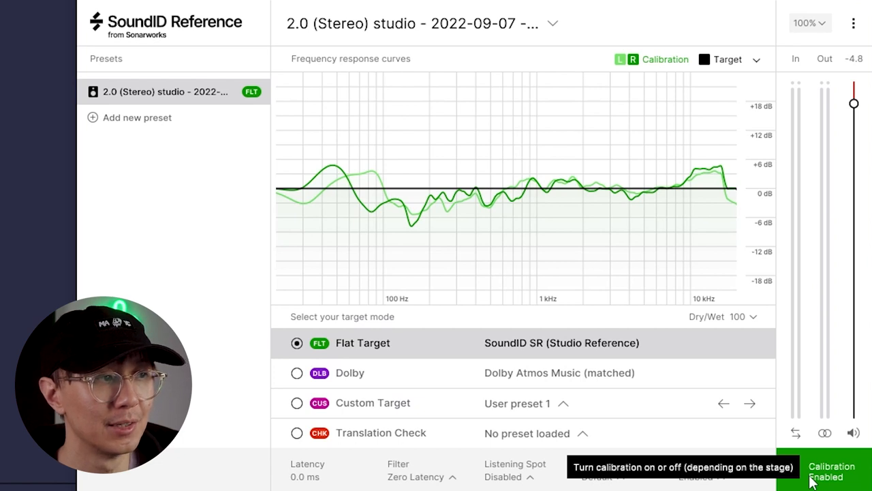
left_click(812, 482)
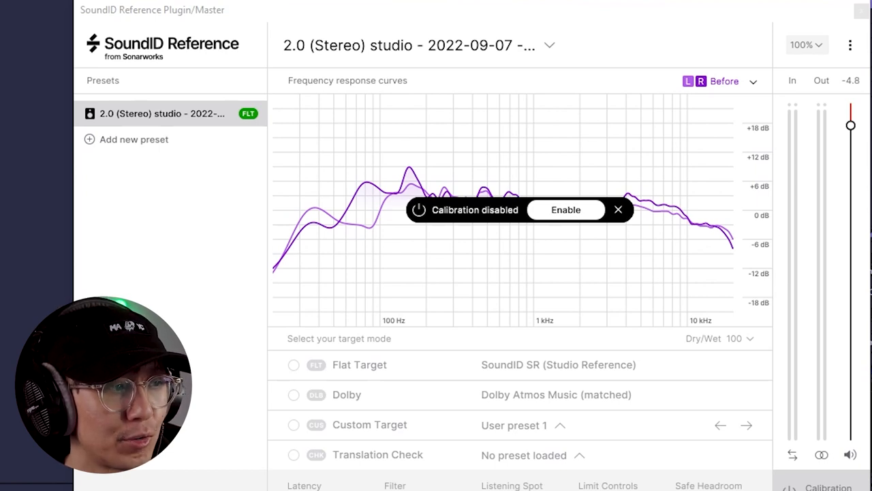
- Play audio and compare speaker calibration on versus off, leaving it enabled on the Flat Target
left_click(599, 27)
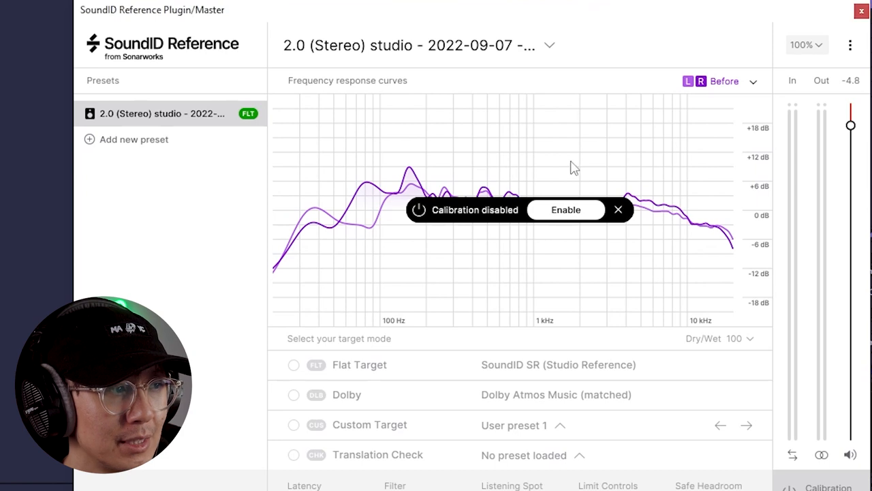
key("space")
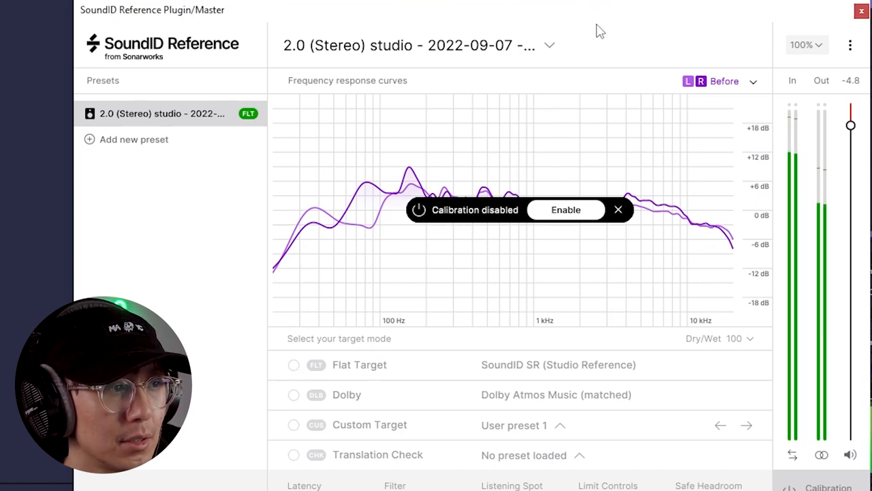
left_click(575, 211)
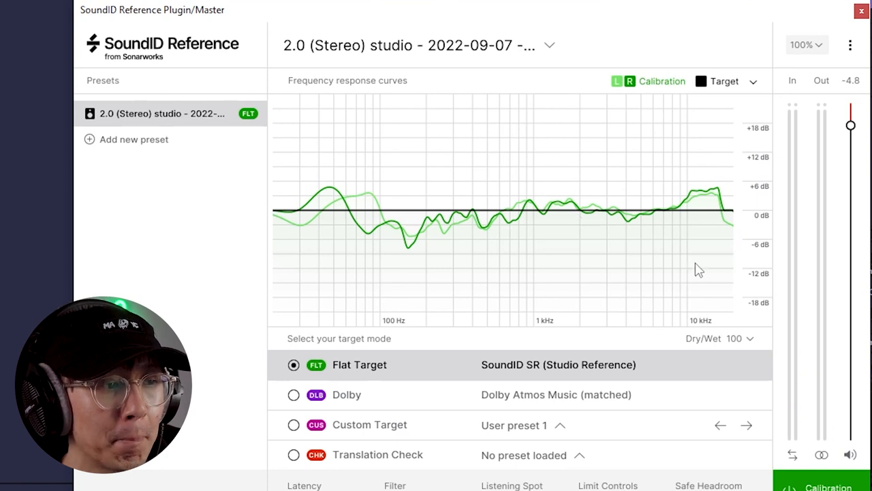
left_click(825, 487)
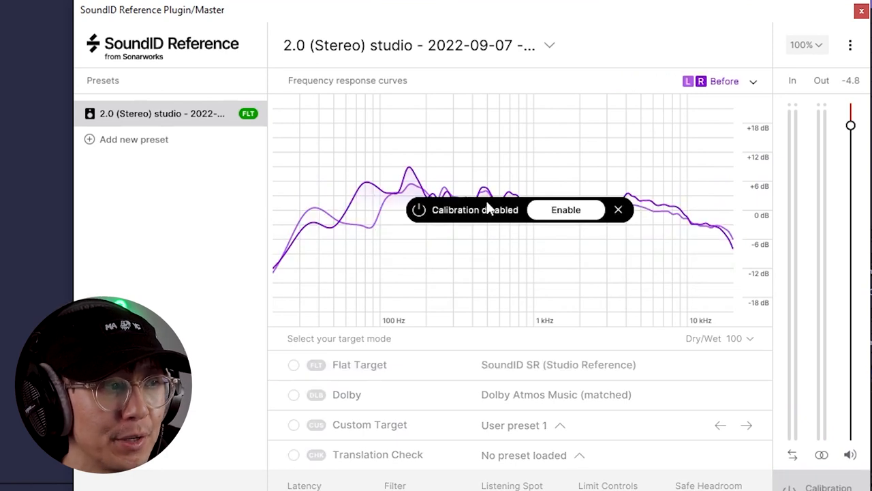
key("space")
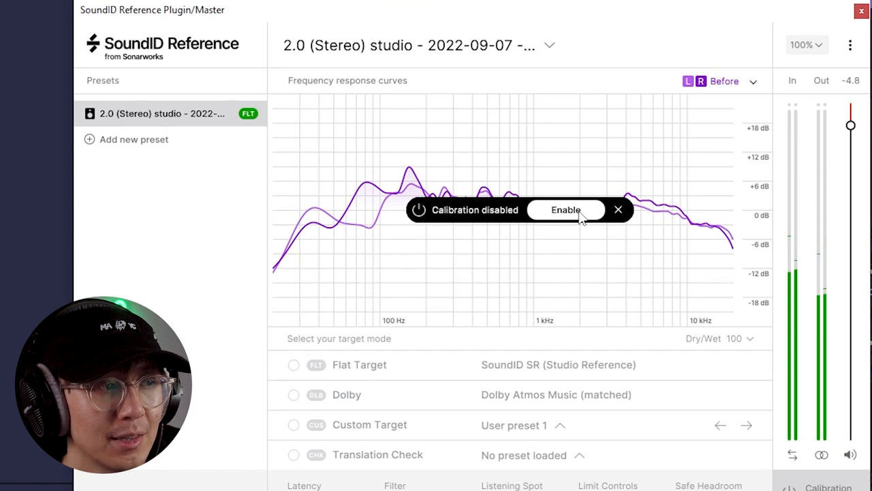
left_click(580, 212)
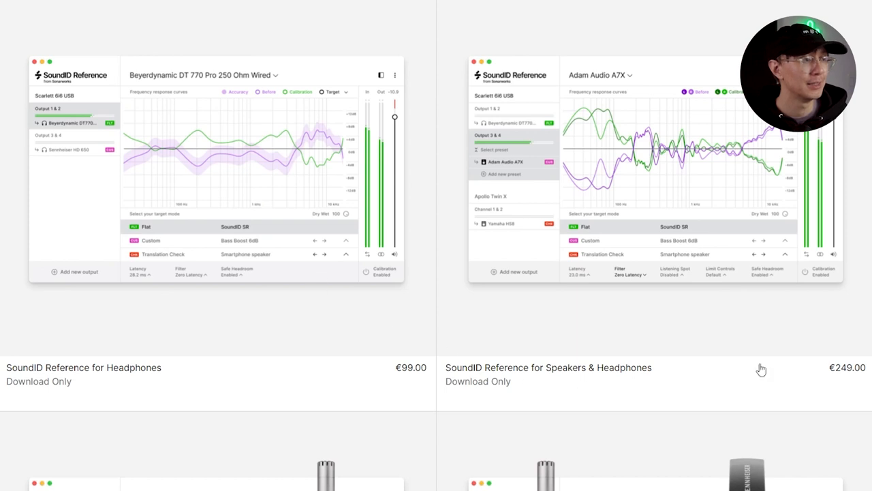
scroll(612, 269, "down", 5)
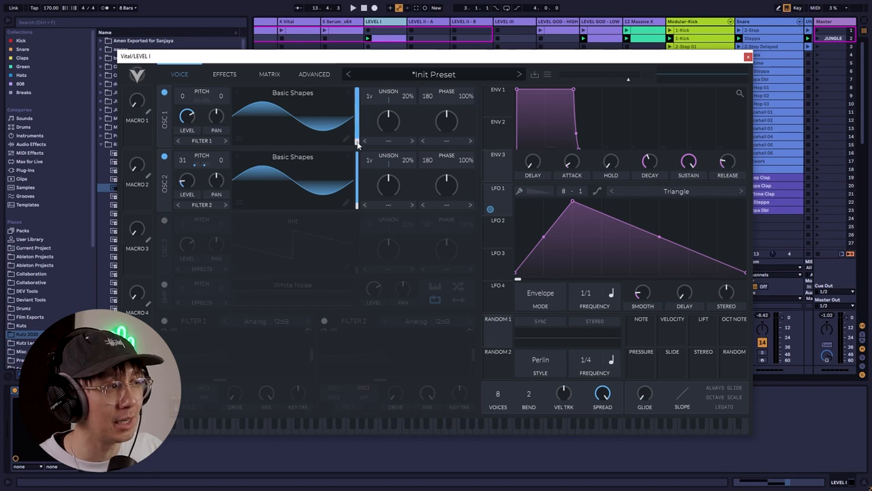
- Morph oscillator 1's wavetable frame to a rounded wave and oscillator 2's to a saw, then switch on Filter 1
left_click_drag(358, 144, 357, 136)
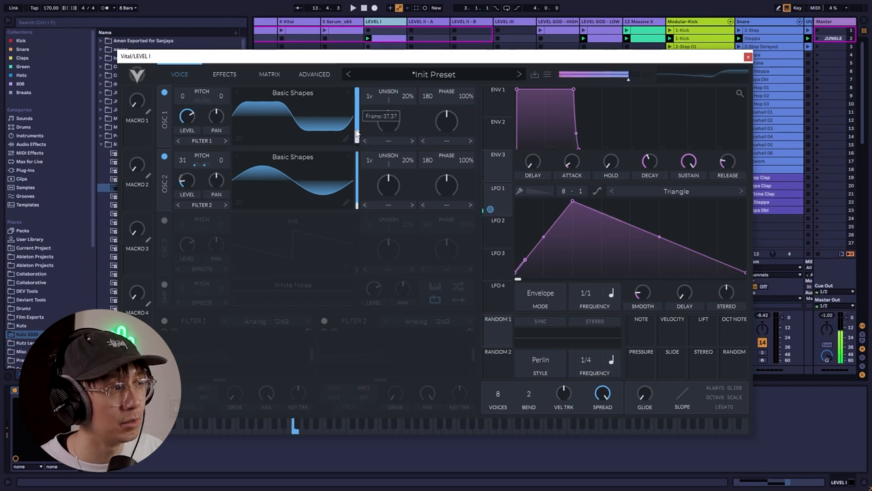
left_click_drag(358, 139, 356, 120)
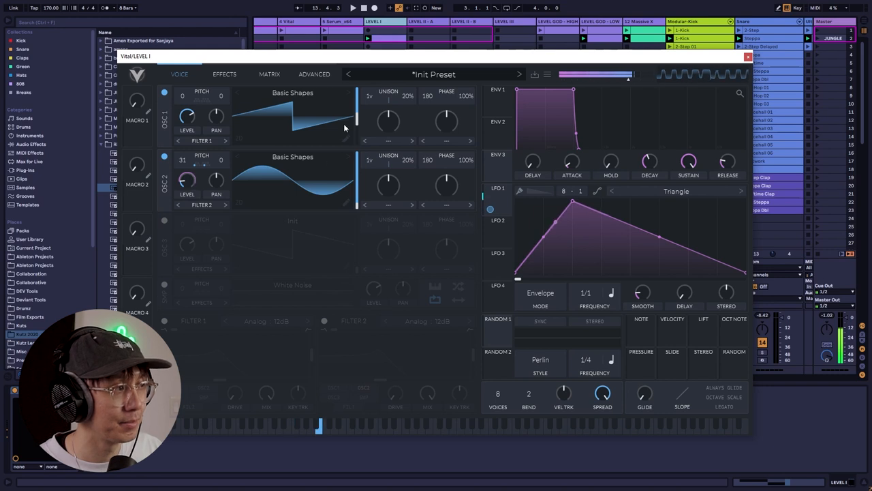
left_click_drag(356, 119, 356, 135)
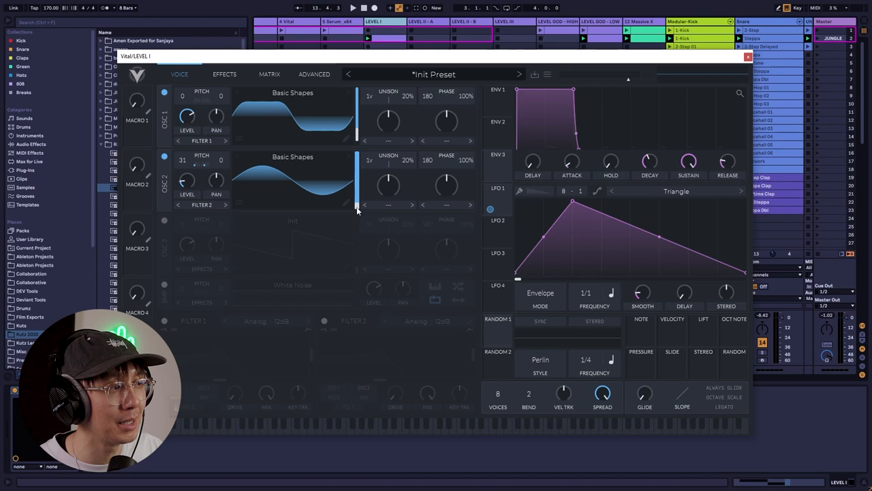
left_click_drag(356, 170, 357, 183)
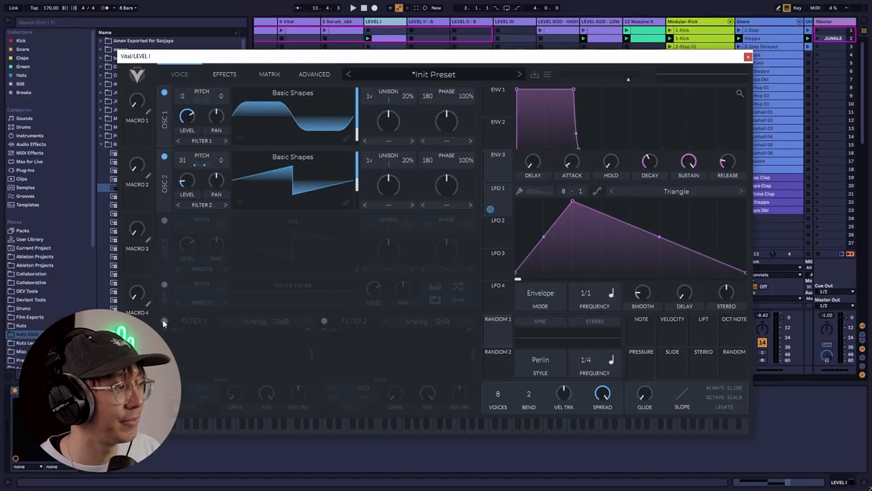
left_click(164, 321)
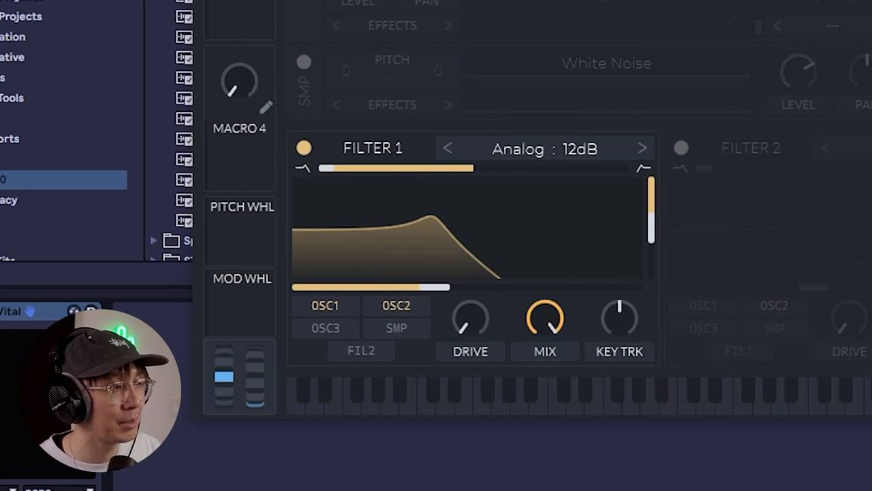
- Route LFO 1 onto Filter 1's cutoff and trim the modulation depth
left_click_drag(705, 140, 433, 244)
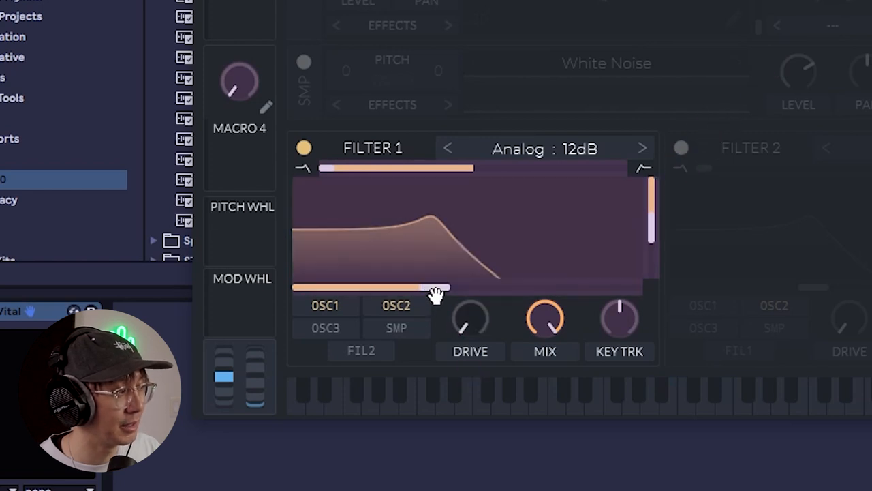
left_click_drag(433, 244, 442, 287)
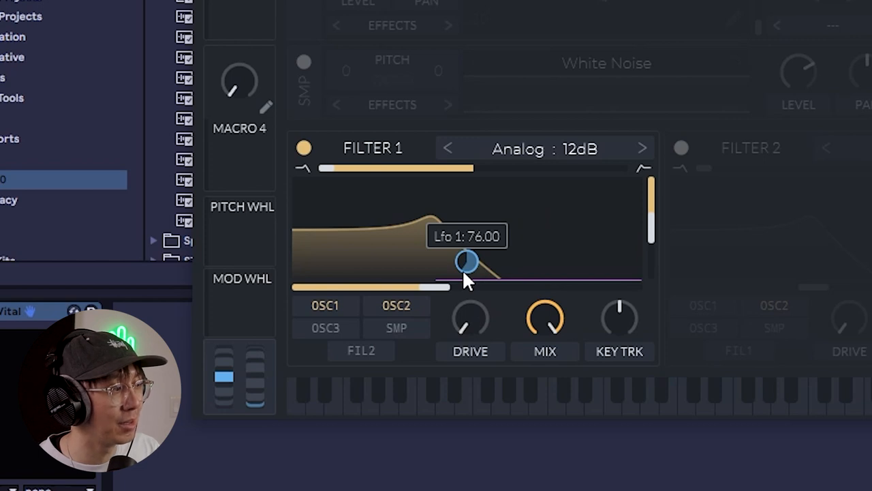
left_click_drag(467, 261, 467, 280)
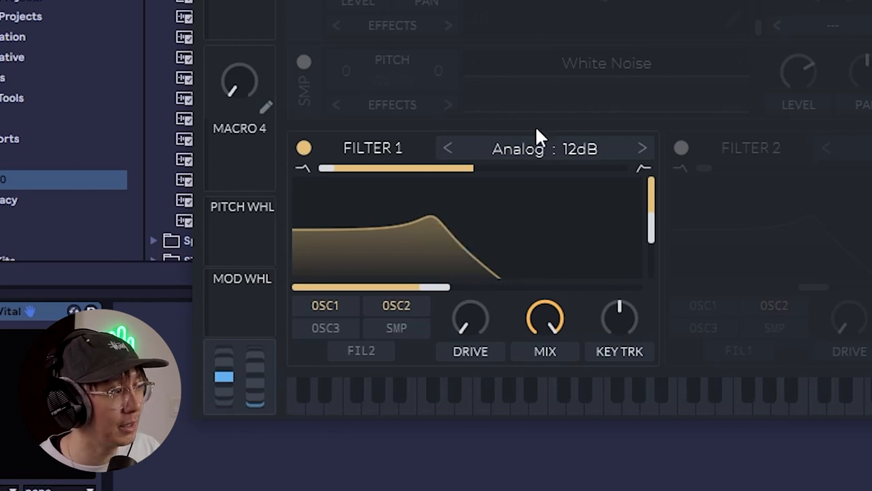
- Lower Filter 1's cutoff slightly and settle LFO 1's cutoff modulation depth lower
left_click_drag(436, 287, 430, 286)
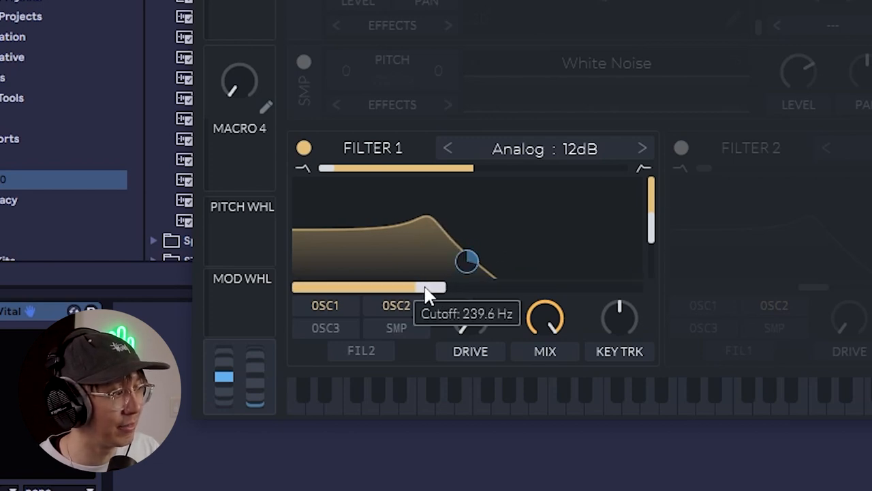
left_click_drag(468, 262, 467, 279)
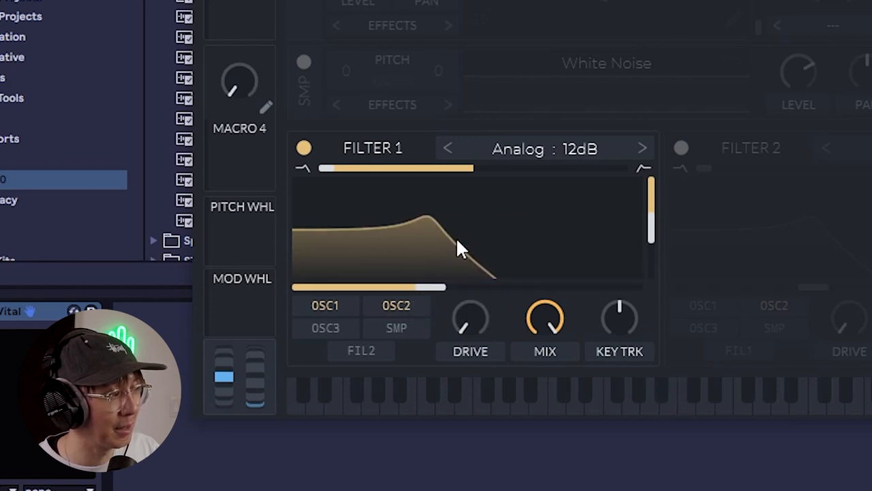
left_click_drag(467, 261, 466, 235)
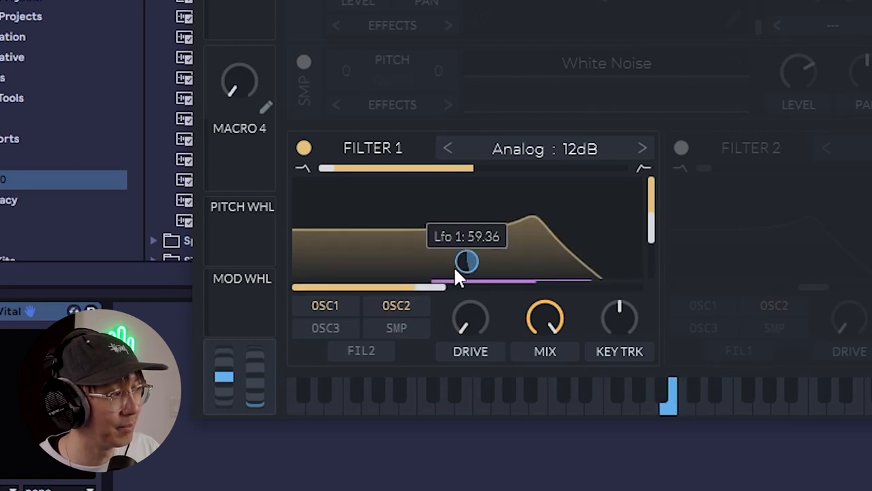
left_click_drag(467, 267, 466, 281)
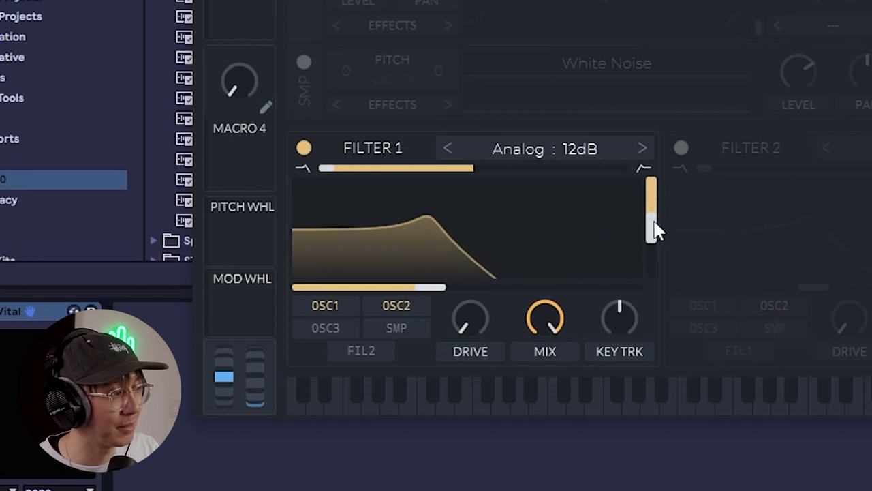
scroll(654, 230, "down", 3)
scroll(653, 233, "down", 2)
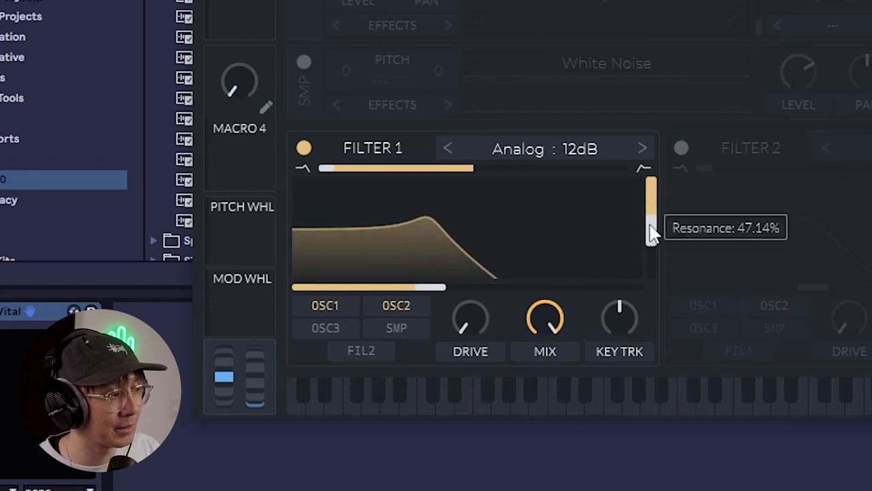
- Raise Filter 1's resonance to sharpen the peak
left_click_drag(653, 232, 640, 233)
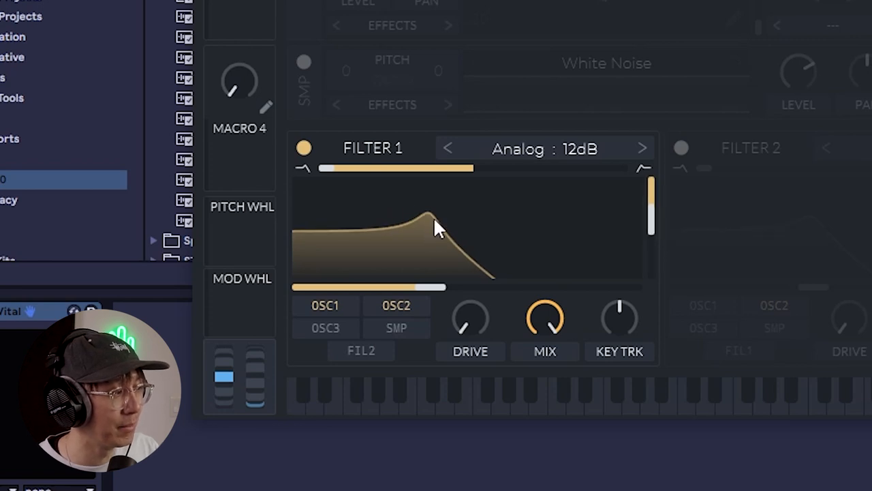
left_click_drag(657, 221, 653, 233)
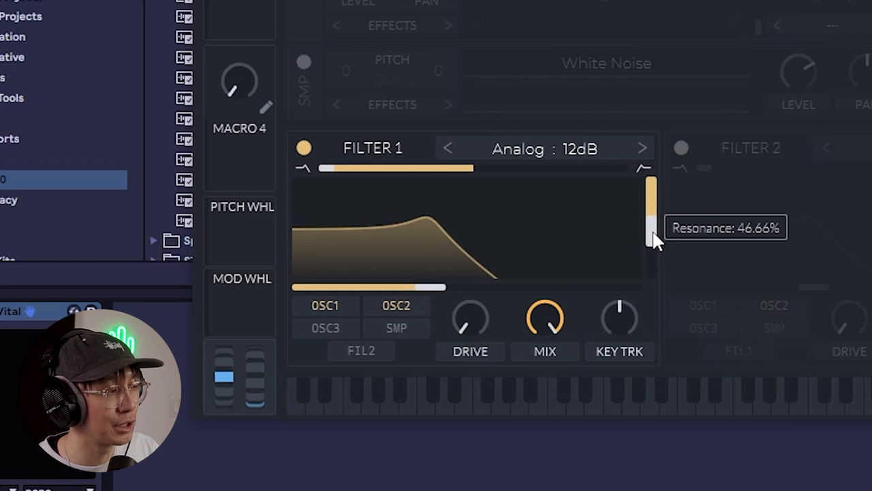
mouse_move(653, 238)
left_mouse_down()
mouse_move(653, 188)
mouse_move(655, 212)
left_mouse_up()
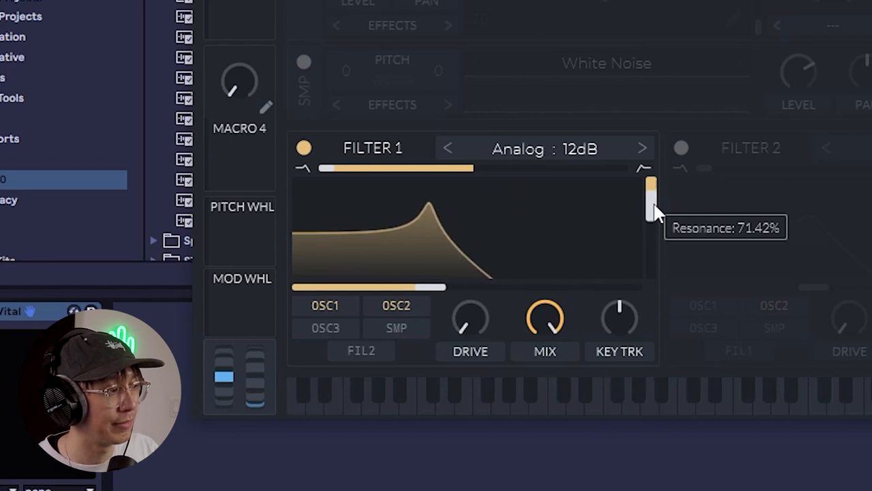
mouse_move(654, 213)
left_mouse_down()
mouse_move(654, 196)
mouse_move(658, 247)
left_mouse_up()
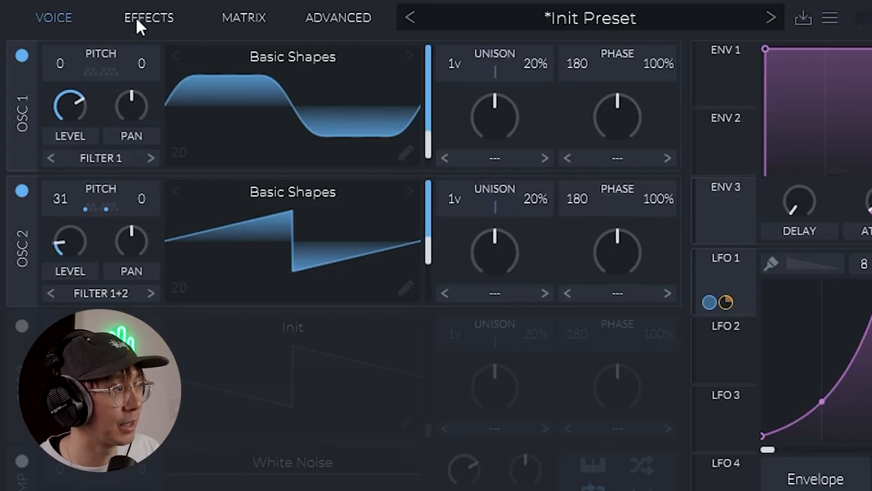
- Lower the distortion drive to about 10 dB in the effects page
left_click(138, 20)
mouse_move(494, 67)
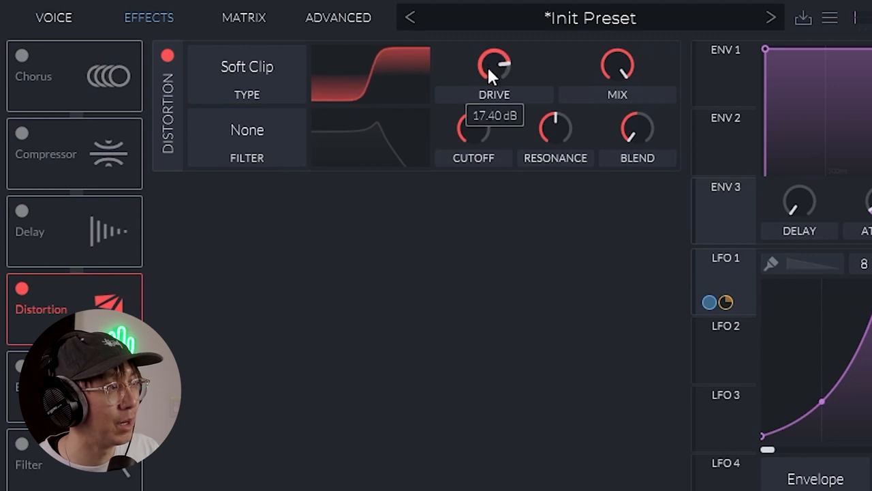
mouse_move(489, 74)
left_mouse_down()
mouse_move(497, 70)
mouse_move(498, 81)
left_mouse_up()
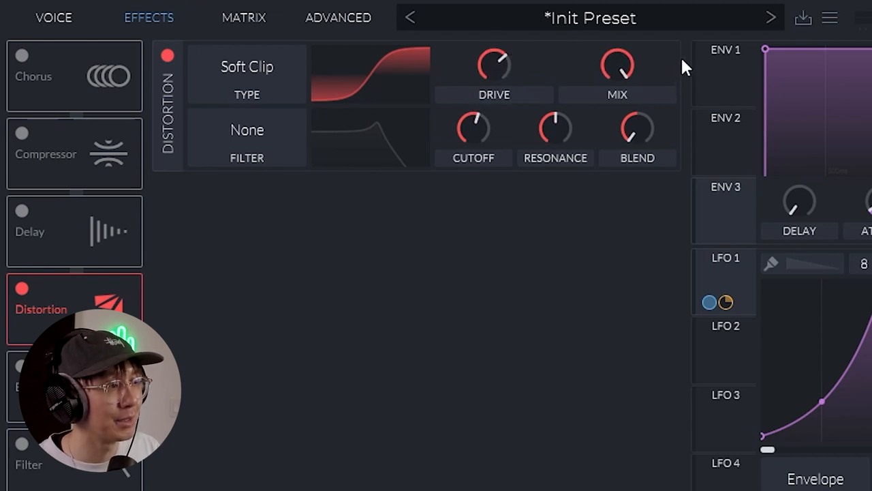
- Have LFO 1 modulate the distortion drive, then enable the reverb effect
left_click(721, 280)
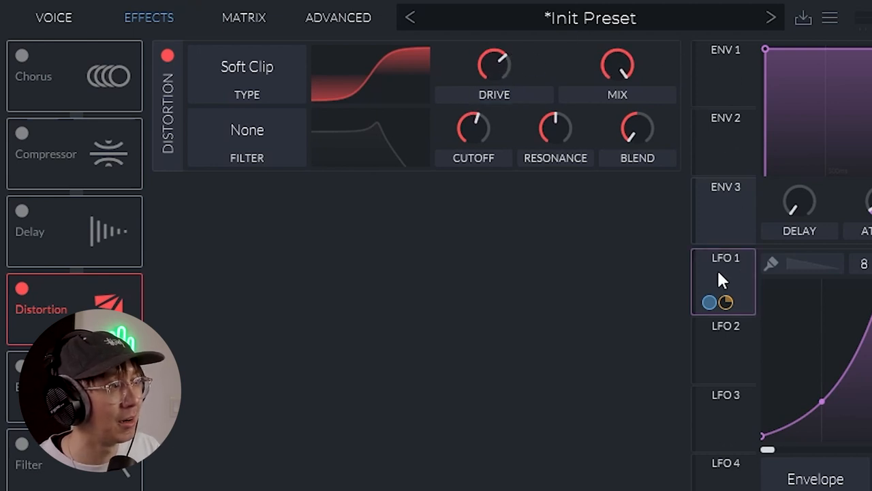
left_click_drag(721, 279, 503, 61)
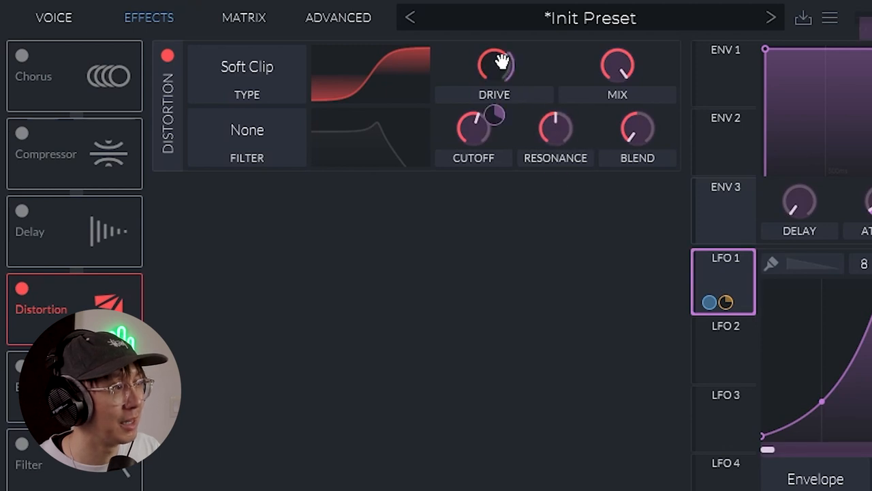
left_click_drag(502, 60, 505, 65)
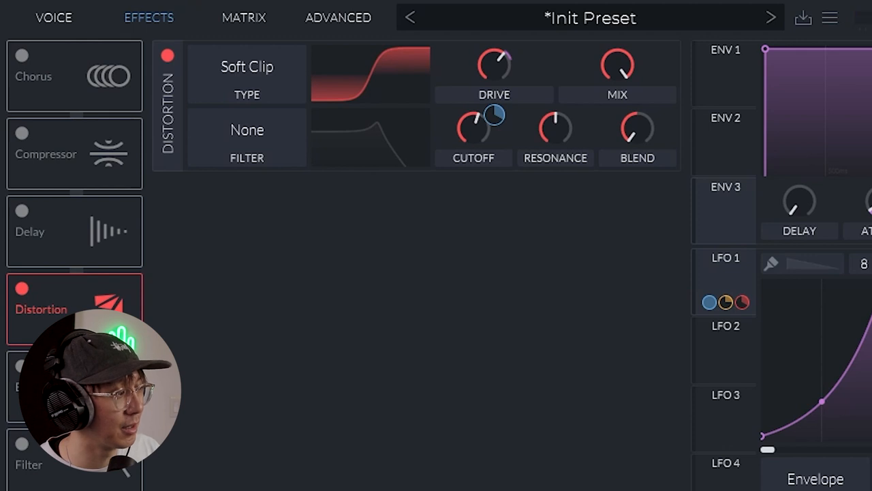
left_click(22, 480)
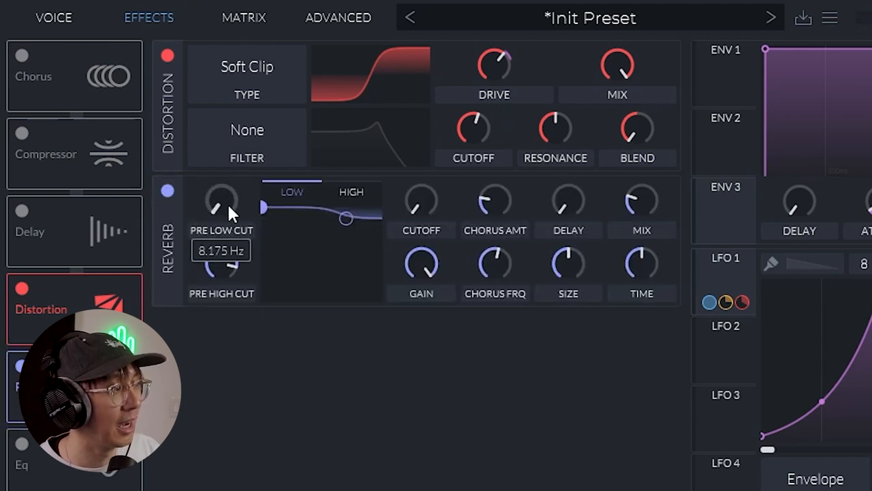
- Raise the reverb pre low cut to about 219 Hz
left_click_drag(227, 202, 225, 124)
left_click_drag(223, 200, 227, 190)
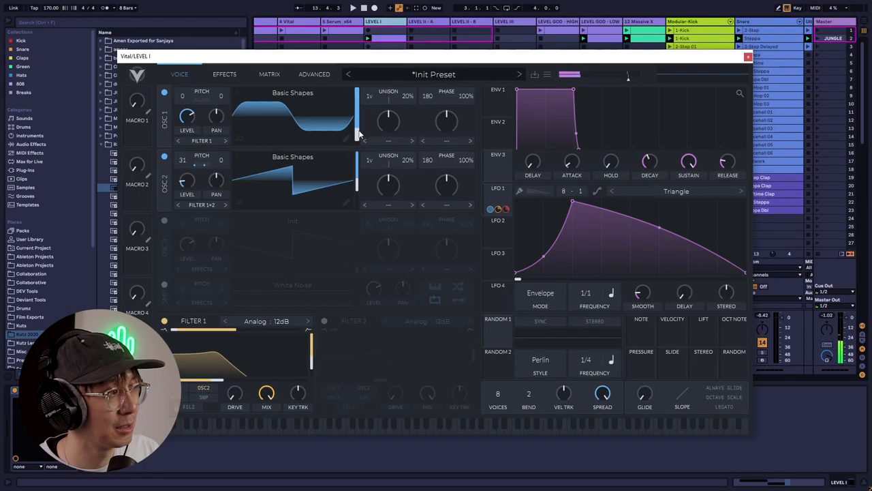
- Morph oscillator 1 into a saw and pull Filter 1's cutoff down near 132 Hz
left_click_drag(360, 131, 359, 114)
left_click_drag(276, 364, 242, 386)
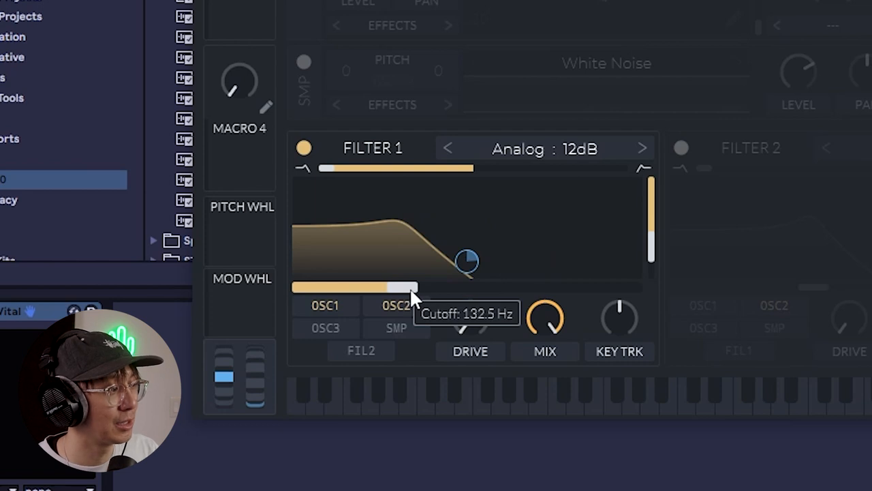
mouse_move(410, 291)
left_mouse_down()
mouse_move(428, 289)
mouse_move(368, 290)
left_mouse_up()
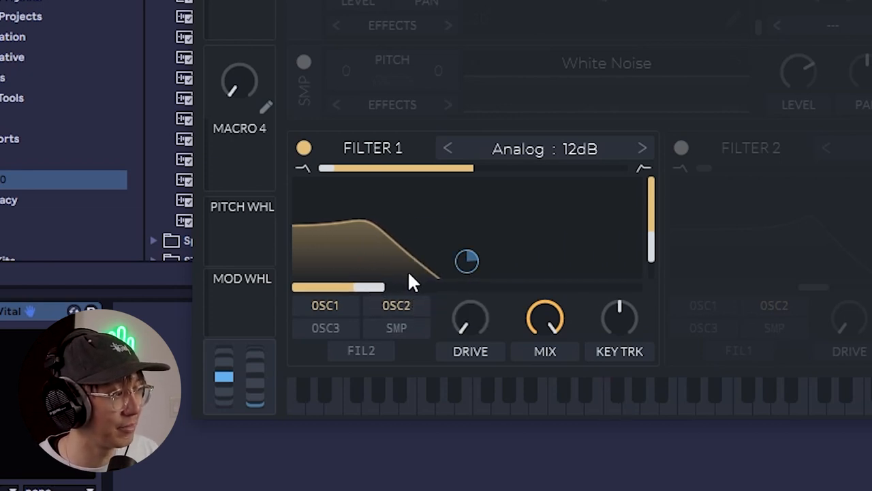
mouse_move(467, 262)
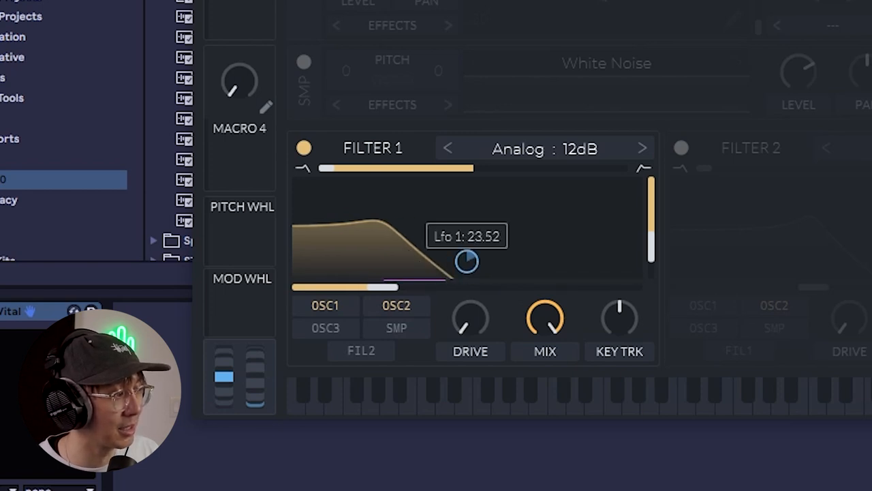
- Lighten LFO 1's cutoff depth, set cutoff to about 109 Hz and audition a note
left_click_drag(467, 261, 467, 264)
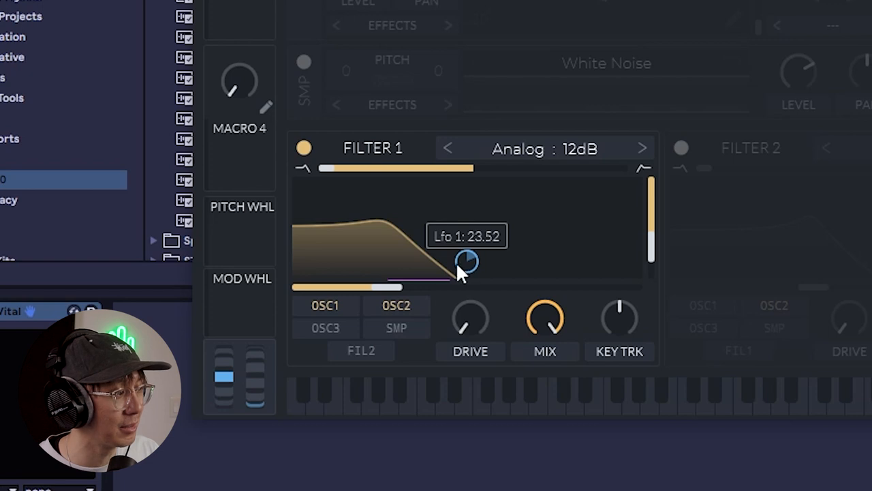
mouse_move(394, 287)
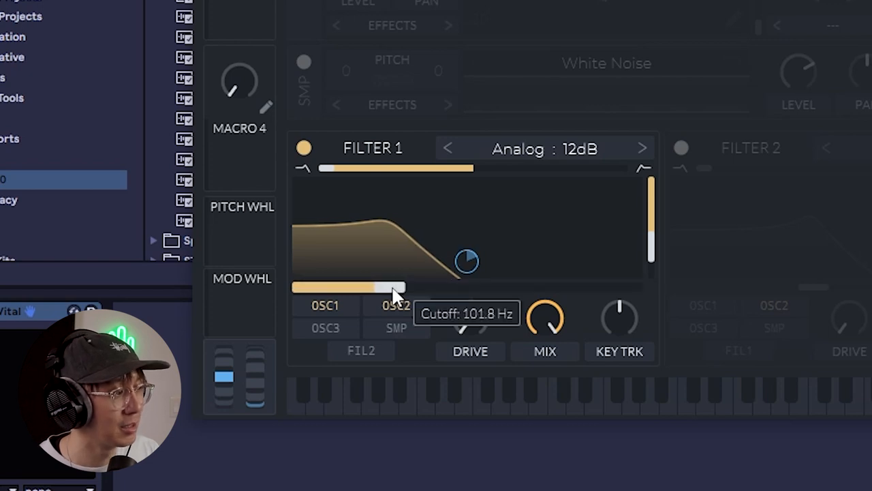
left_click_drag(395, 294, 401, 294)
left_click(629, 391)
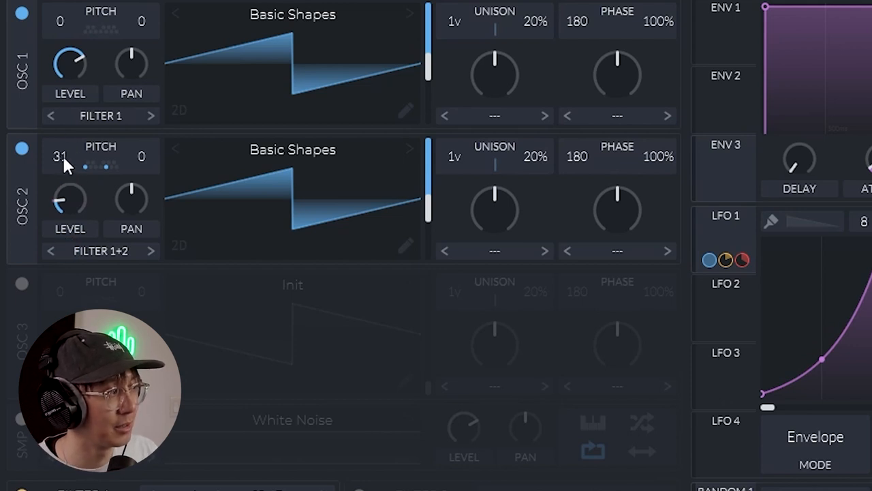
- Transpose oscillator 2 up to 36 semitones and bring up its wavetable browser
mouse_move(62, 153)
left_mouse_down()
mouse_move(71, 0)
mouse_move(71, 31)
mouse_move(257, 201)
left_mouse_up()
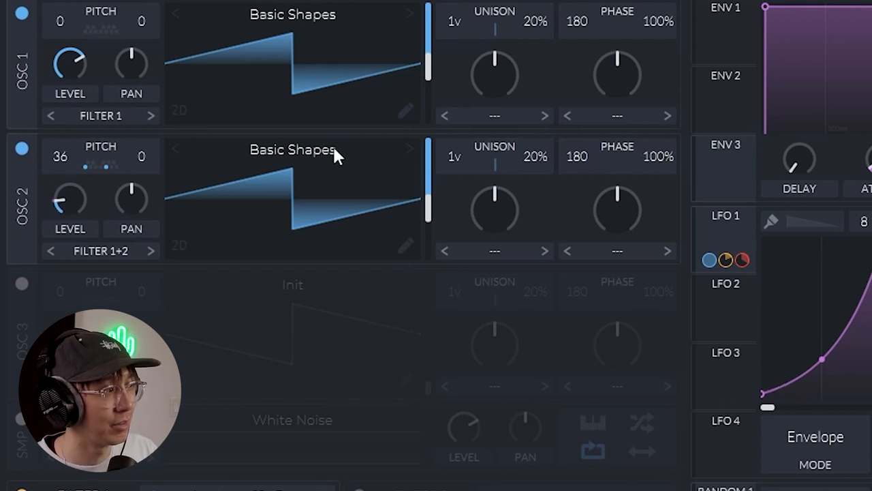
left_click(334, 150)
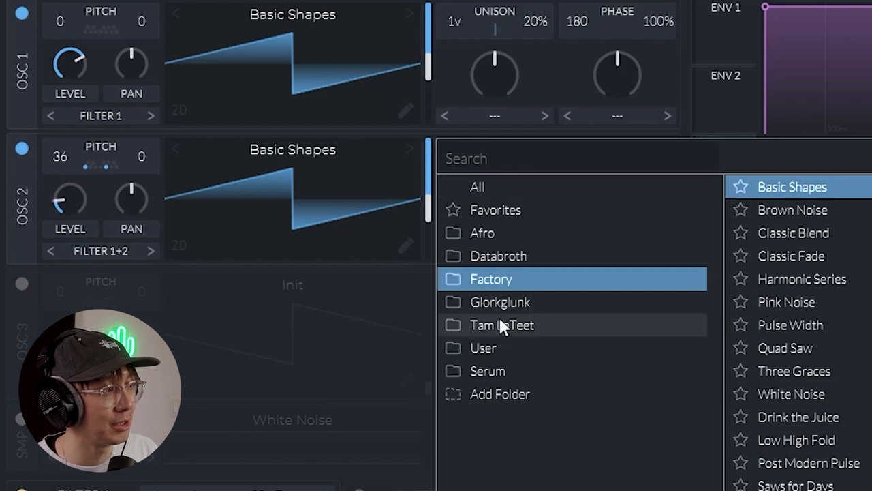
- Audition Glorkglunk wavetables such as Alternating Harmonics on oscillator 2, sweeping frames
left_click(566, 303)
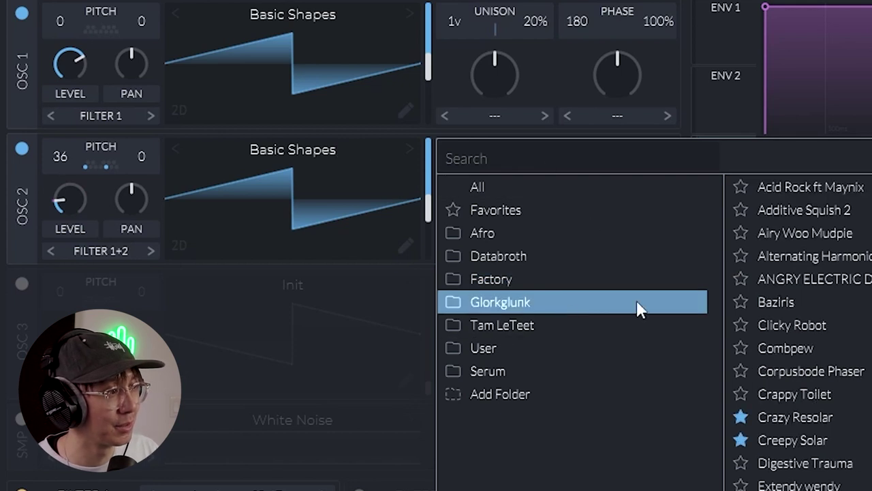
left_click(796, 279)
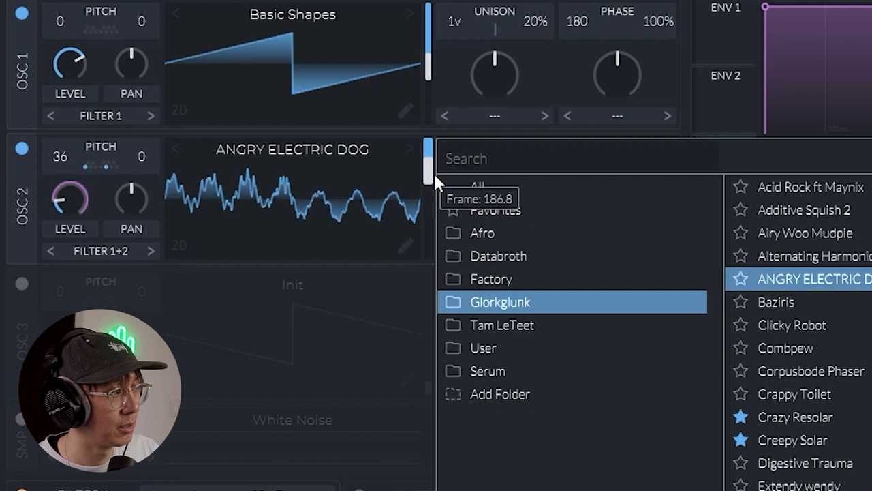
left_click_drag(435, 179, 432, 155)
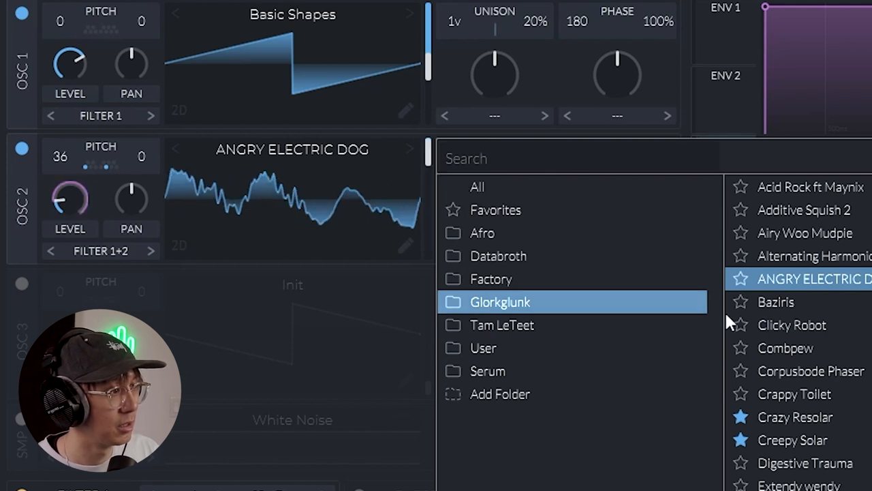
left_click(800, 256)
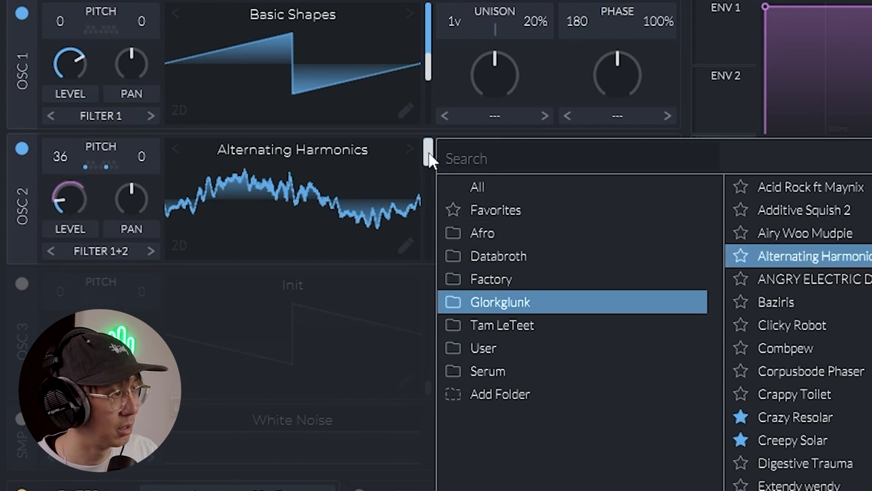
left_click_drag(428, 247, 440, 244)
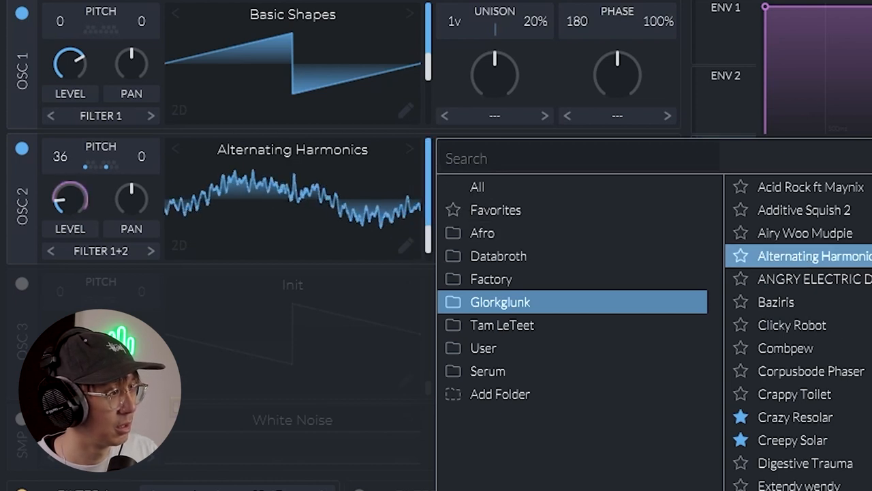
- Try Corpusbode Phaser and Extendy wendy, then search and load pog demon, closing the browser
left_click(808, 371)
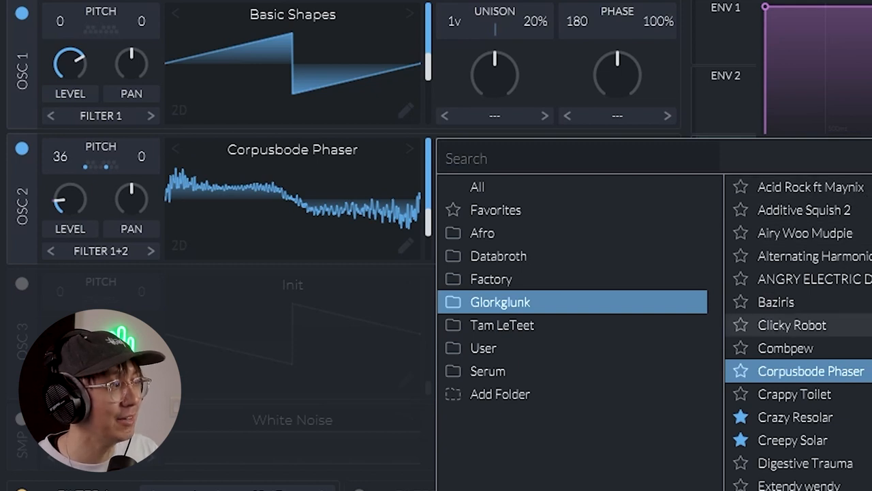
scroll(797, 315, "down", 2)
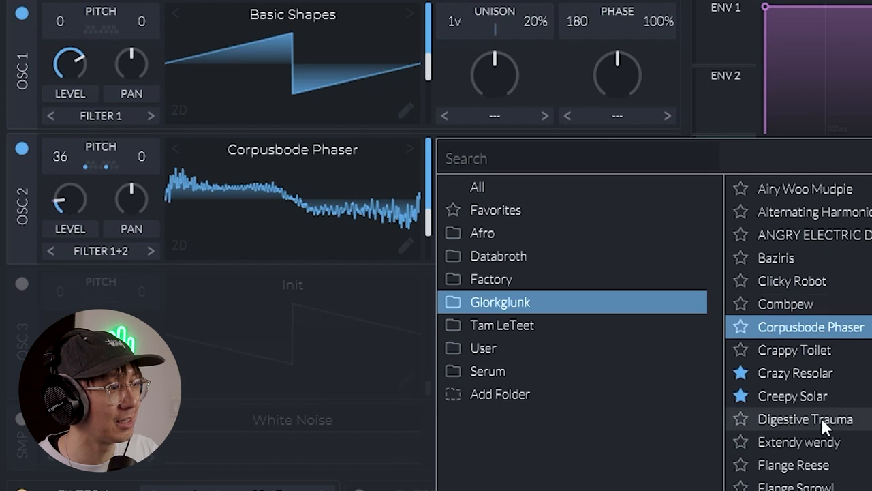
left_click(821, 443)
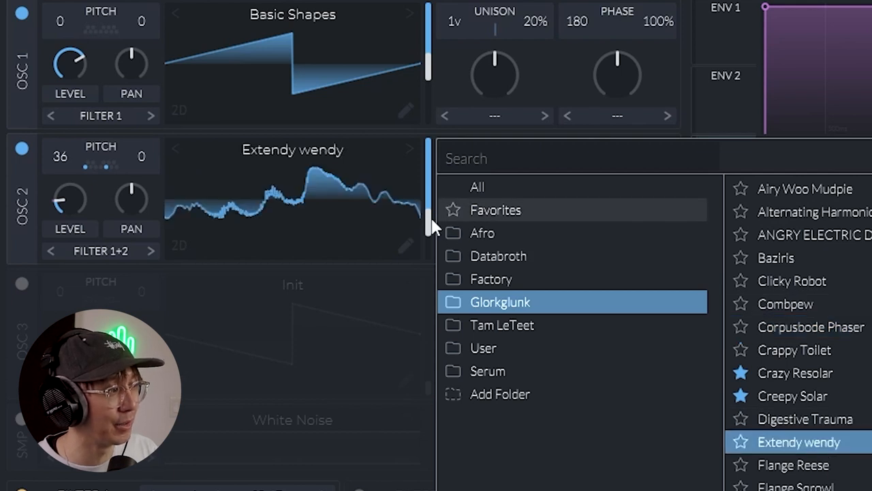
type("pog")
left_click(807, 190)
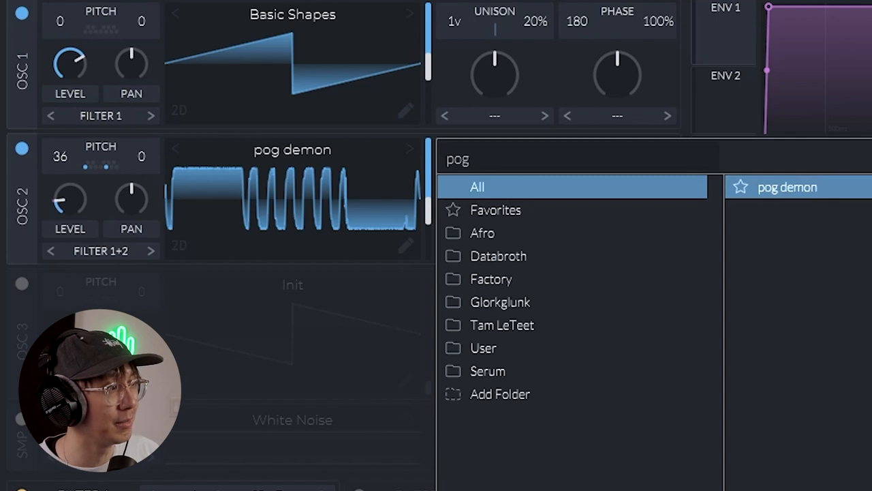
left_click(349, 188)
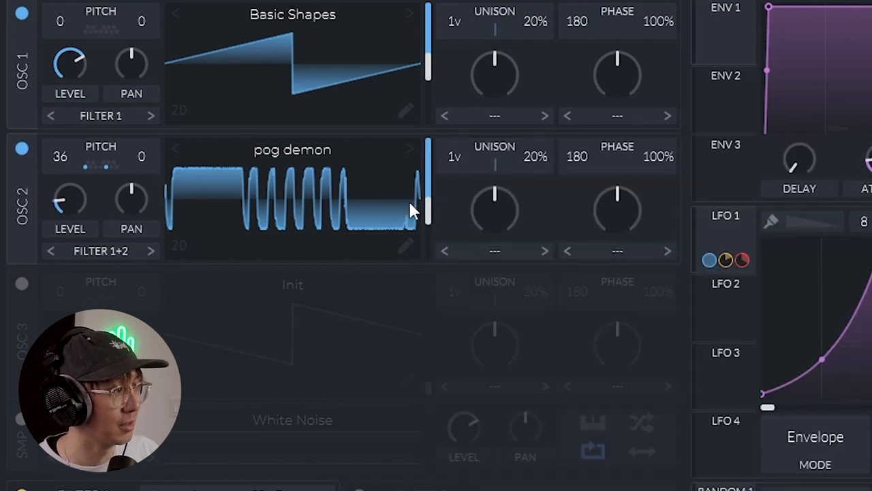
- Set oscillator 2's pog demon to about frame 150 and push distortion drive to ~14 dB
left_click_drag(428, 203, 426, 186)
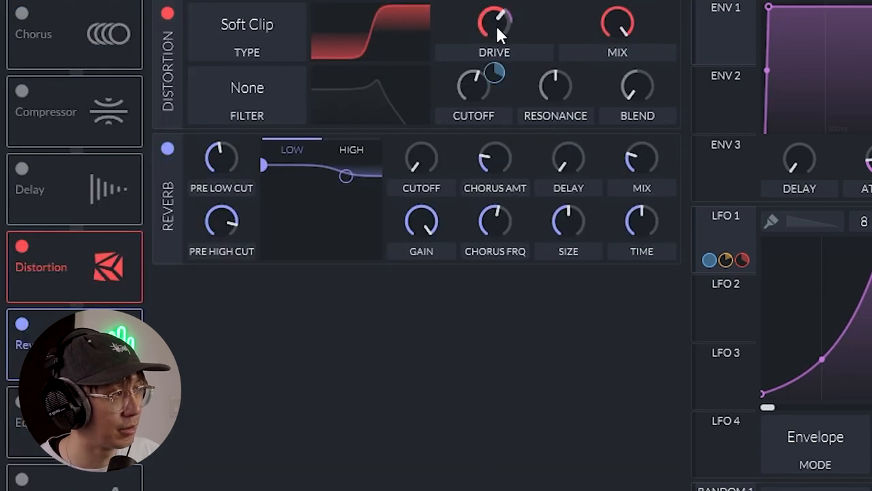
left_click_drag(495, 24, 496, 5)
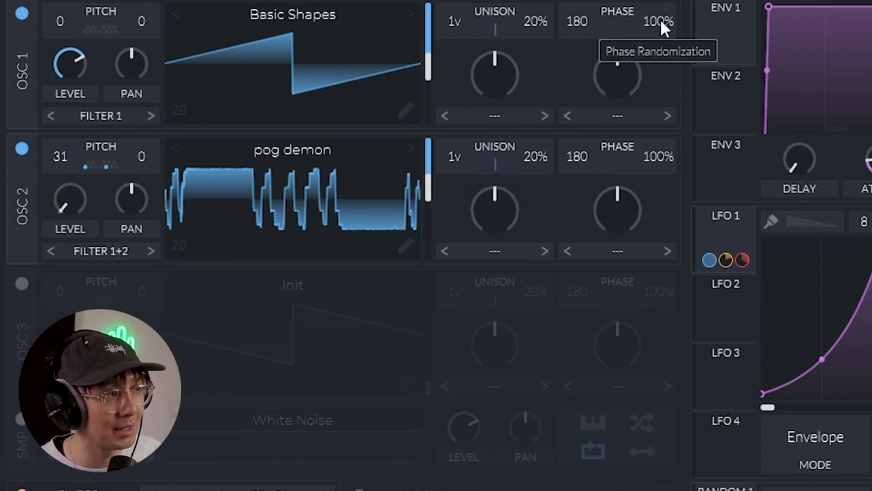
- Bring phase randomization on oscillators 1 and 2 down to 0% after briefly restoring it
left_click_drag(660, 21, 649, 177)
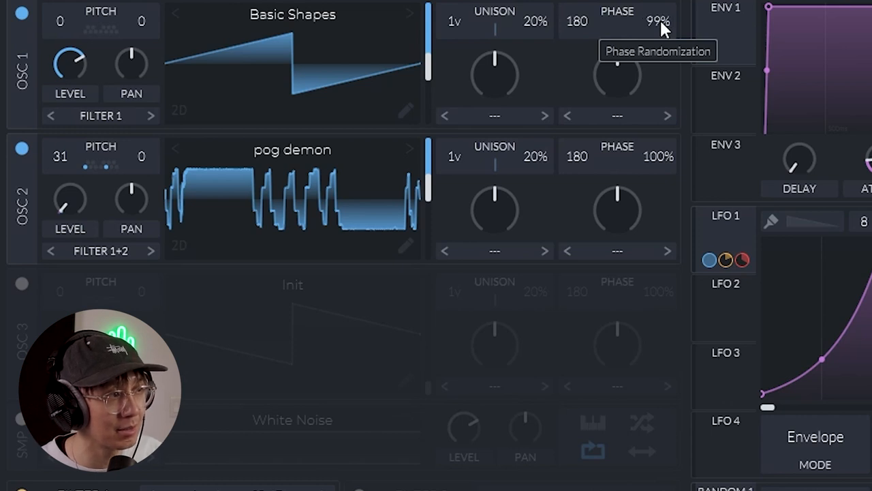
left_click_drag(653, 31, 653, 41)
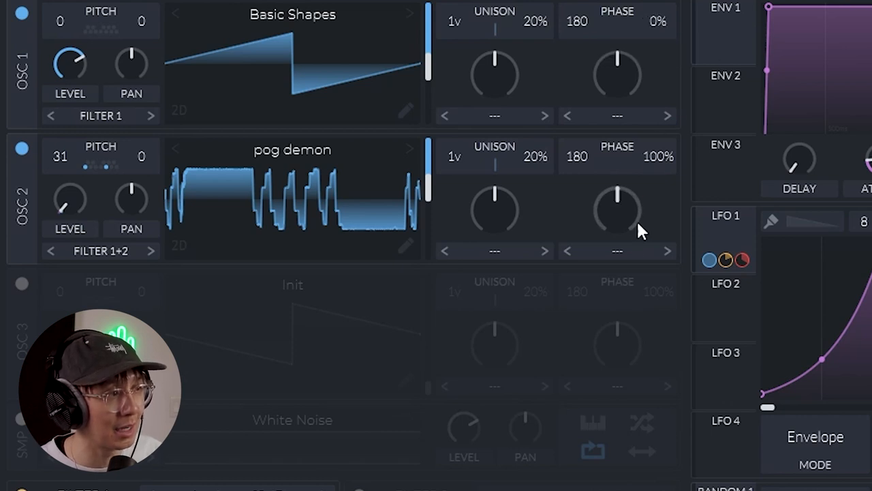
left_click_drag(654, 157, 654, 178)
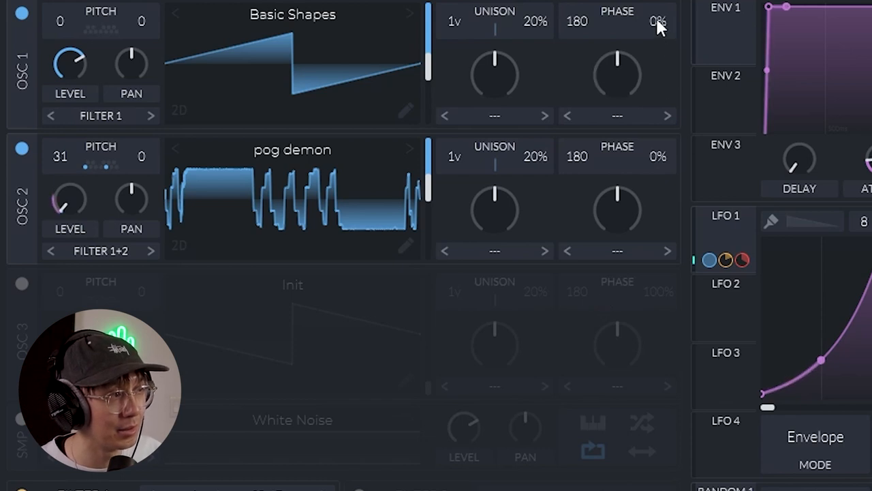
left_click_drag(658, 22, 689, 58)
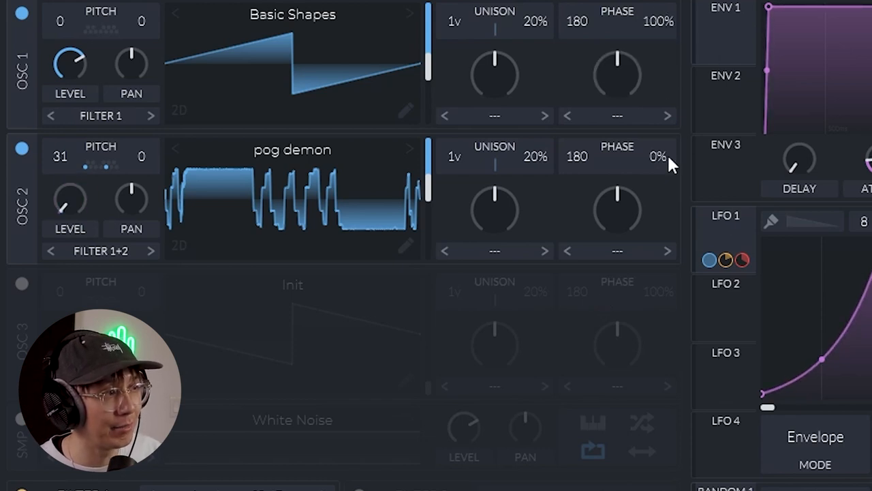
left_click_drag(670, 164, 670, 137)
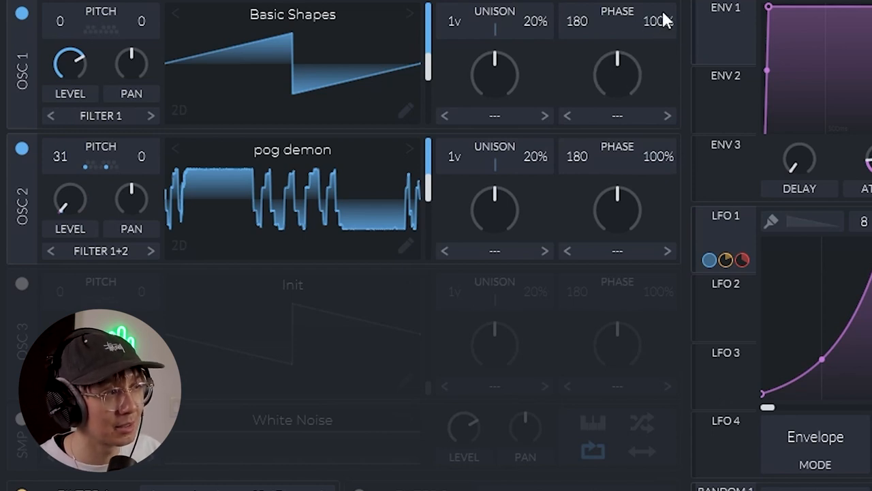
left_click_drag(661, 18, 660, 55)
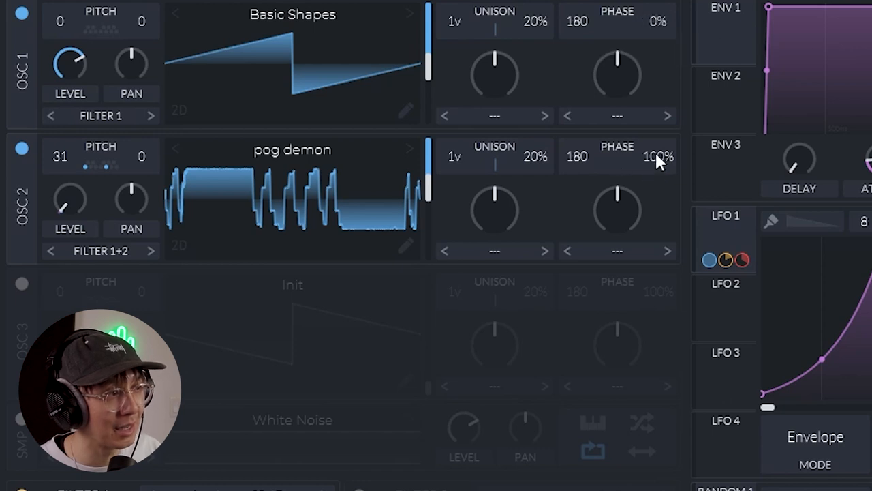
left_click_drag(658, 159, 657, 197)
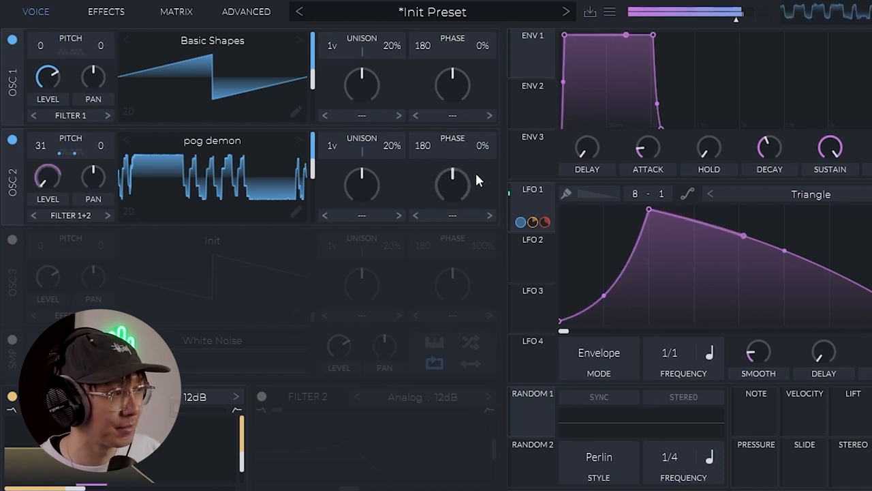
- Show oscillator 2's waveform morph mode dropdown
left_click(453, 215)
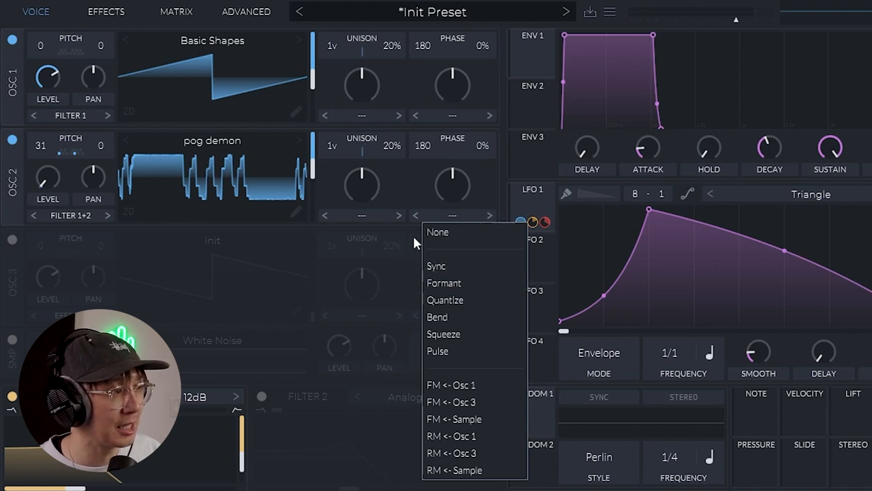
- Set oscillator 2's morph to Formant at about 62.5% and audition the result
left_click(473, 285)
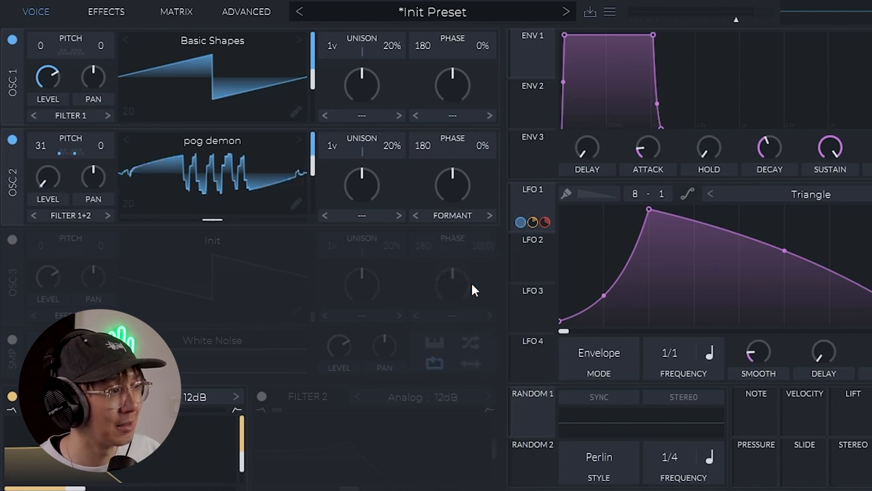
mouse_move(441, 190)
left_mouse_down()
mouse_move(439, 146)
mouse_move(438, 173)
left_mouse_up()
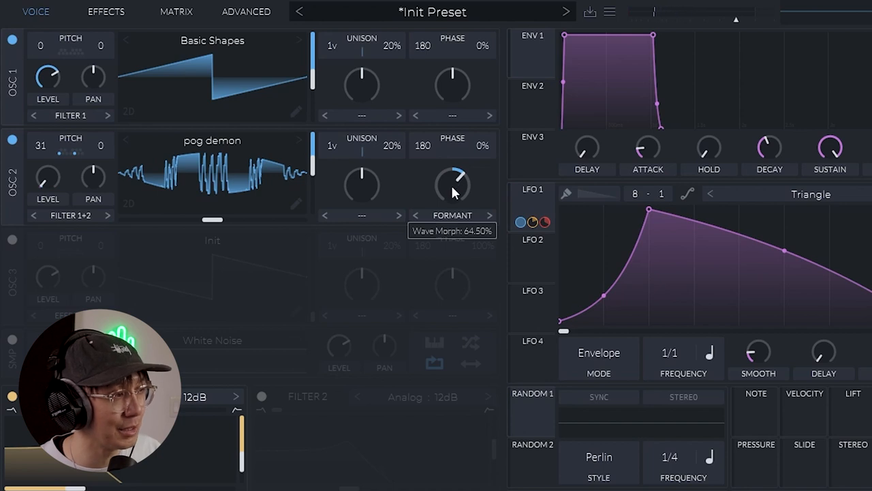
key("space")
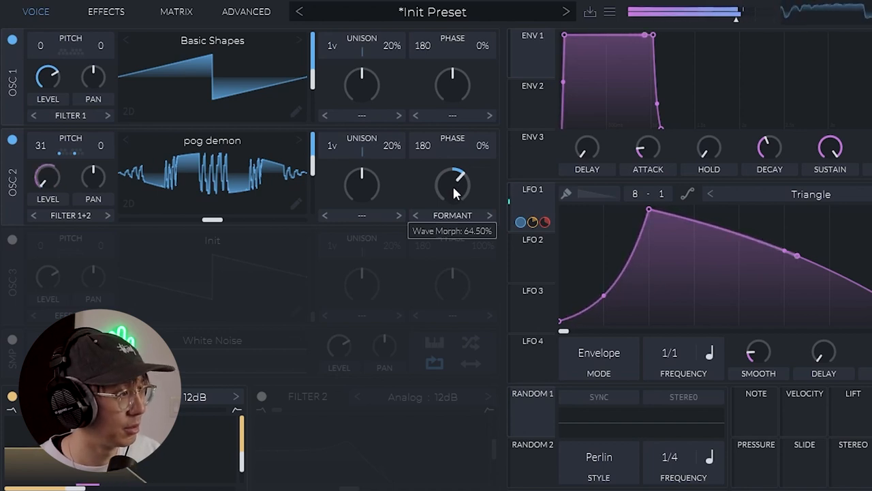
left_click_drag(453, 189, 453, 191)
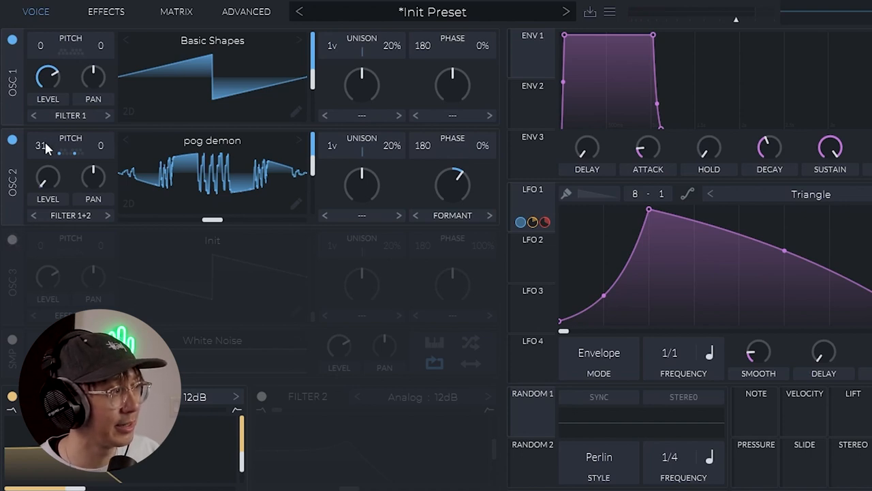
- Enable oscillator 3, lower its level, route LFO 1 to that level, and transpose it up to +43
left_click(12, 242)
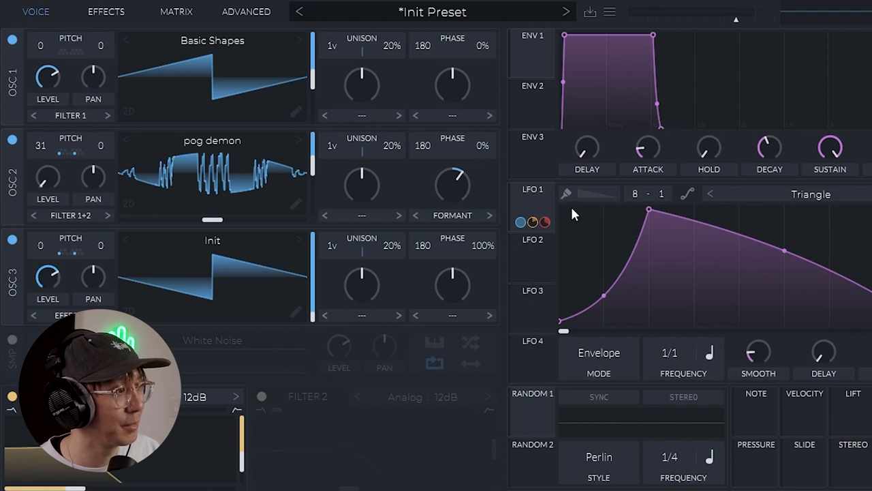
left_click_drag(49, 276, 49, 320)
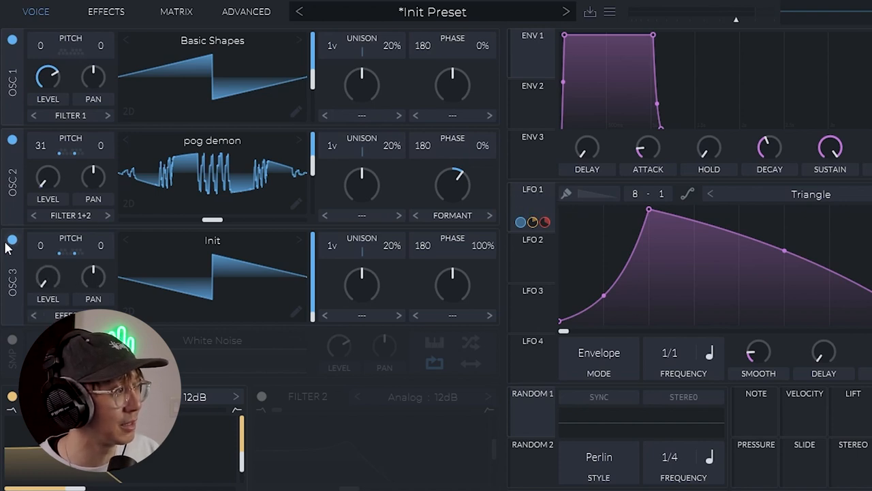
left_click_drag(532, 204, 47, 281)
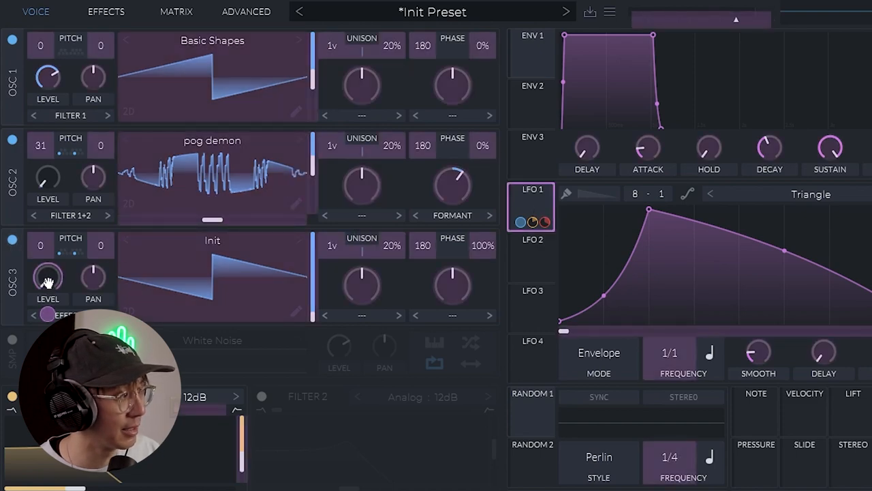
left_click_drag(48, 280, 48, 280)
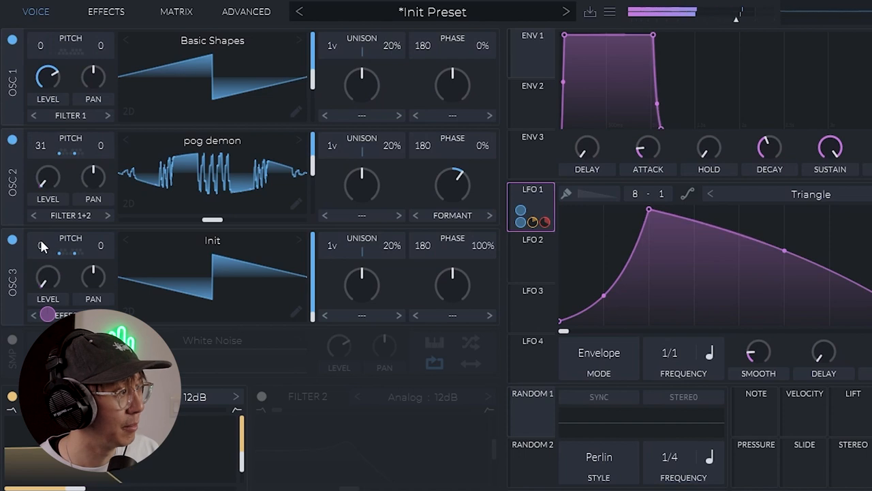
left_click_drag(41, 246, 45, 180)
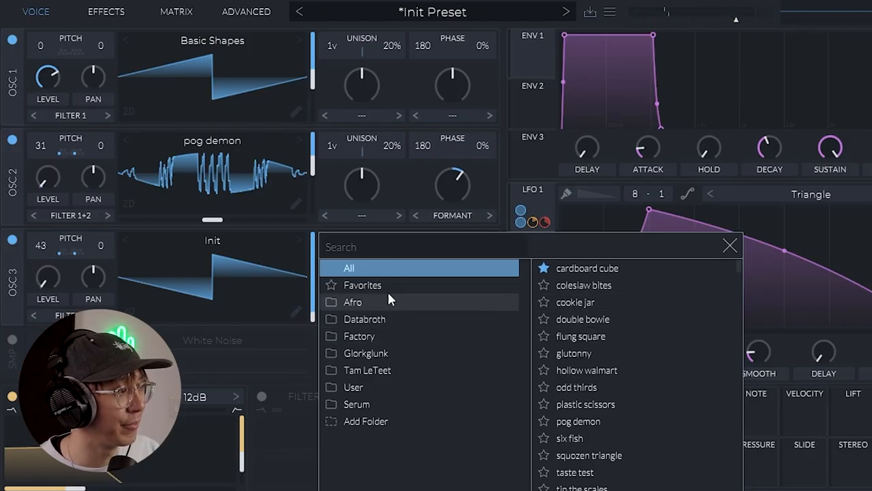
- Browse favorite and factory wavetables, then close the browser without changing oscillator 3
left_click(382, 286)
left_click(392, 336)
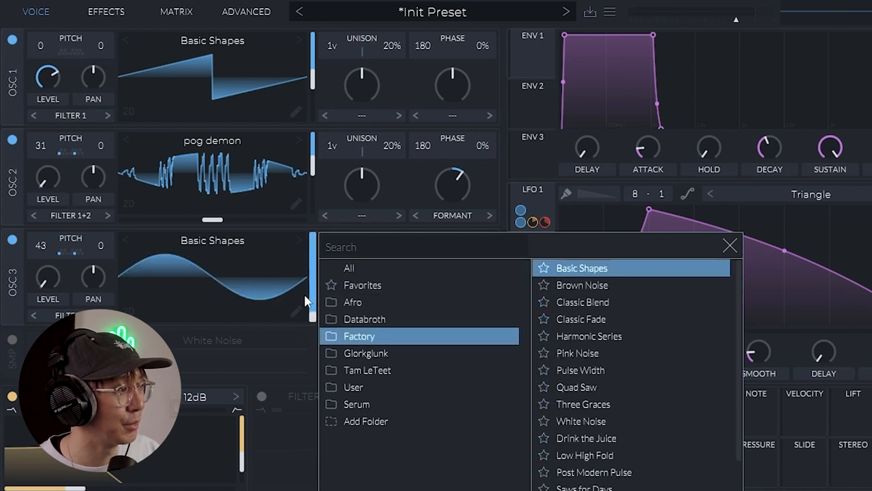
left_click(731, 245)
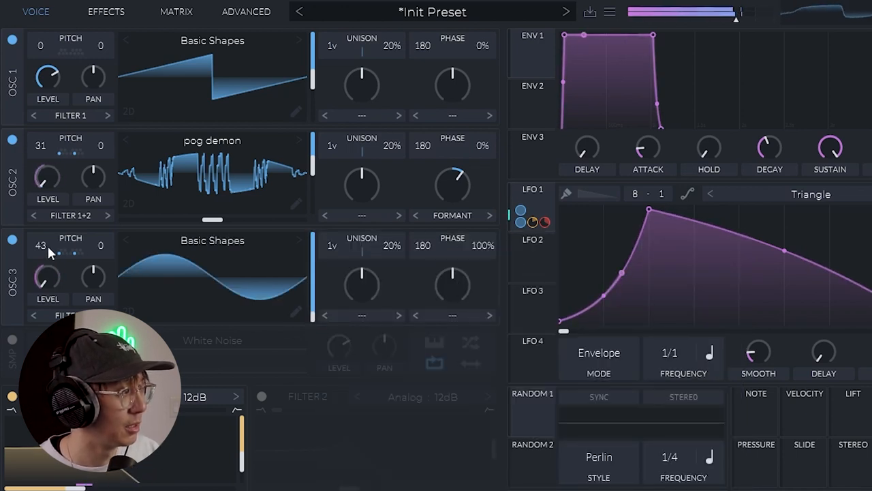
- Keep oscillator 3 at pitch 43, zero its phase randomization, and raise its level to about 0.12
left_click_drag(47, 244, 47, 232)
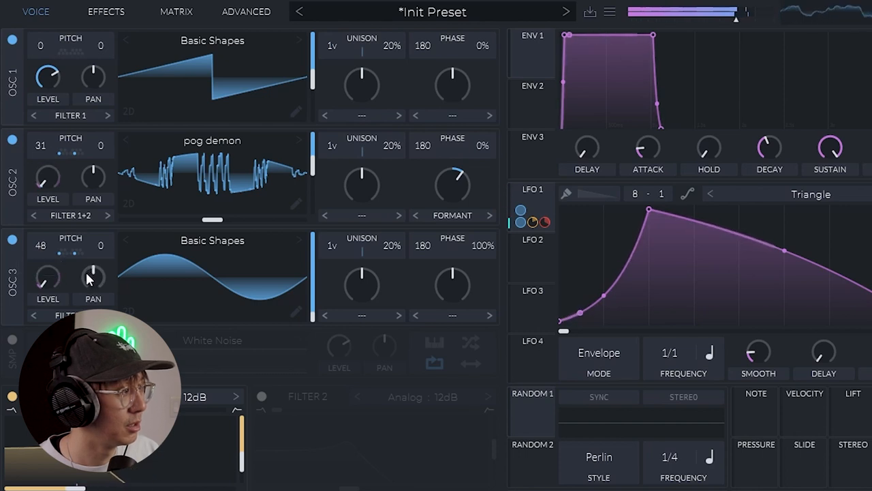
left_click_drag(41, 247, 51, 283)
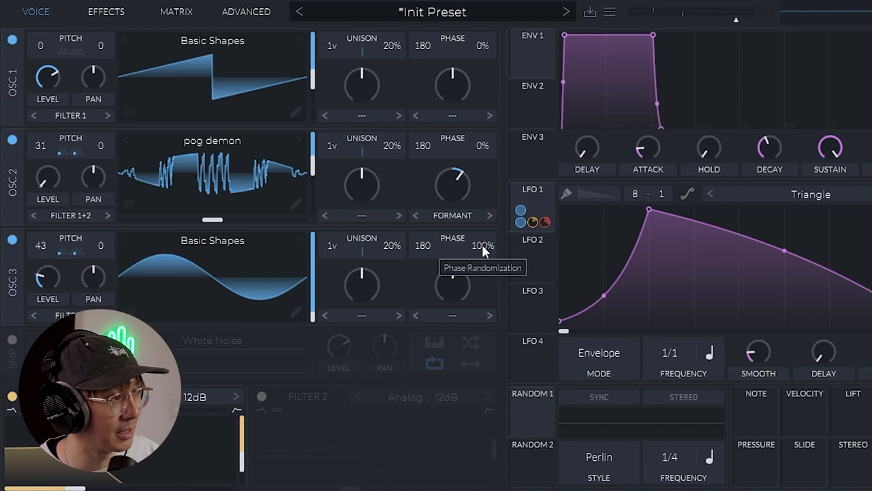
left_click_drag(482, 250, 482, 300)
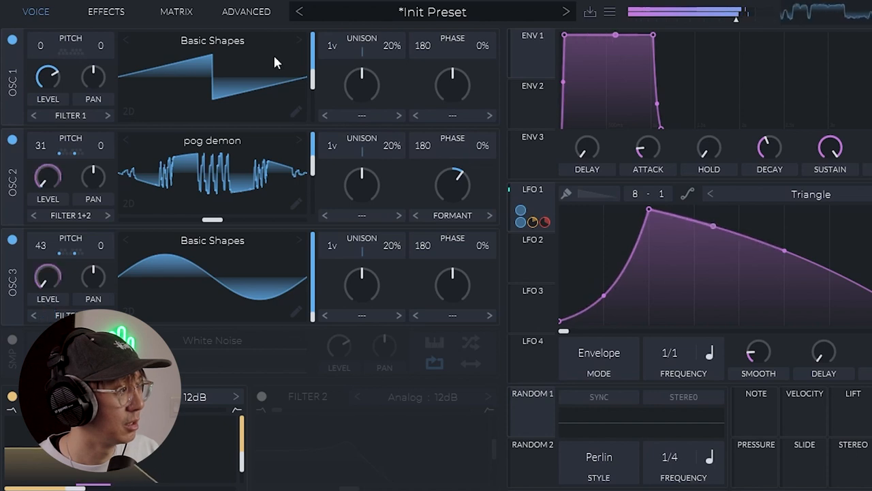
left_click_drag(55, 303, 57, 290)
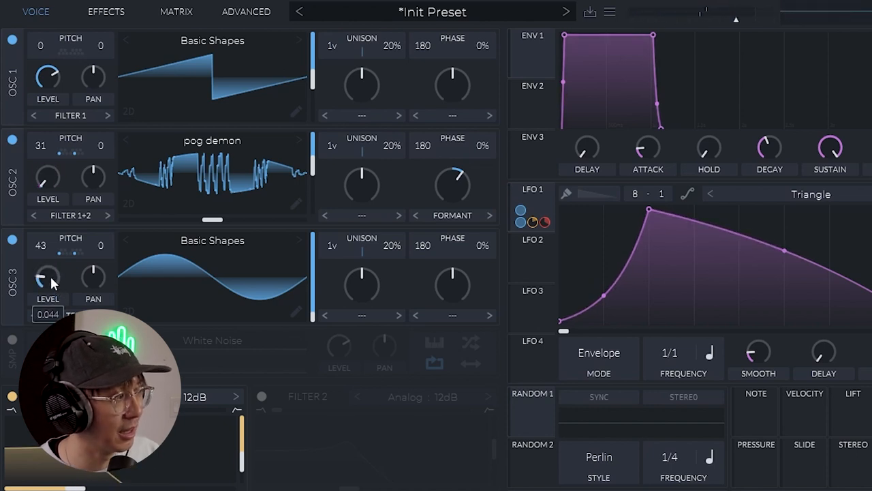
left_click_drag(52, 282, 55, 262)
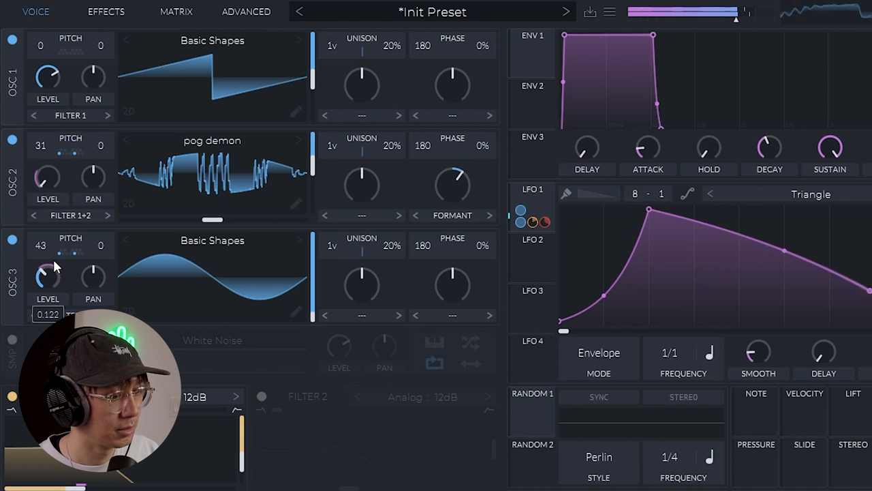
left_click(215, 242)
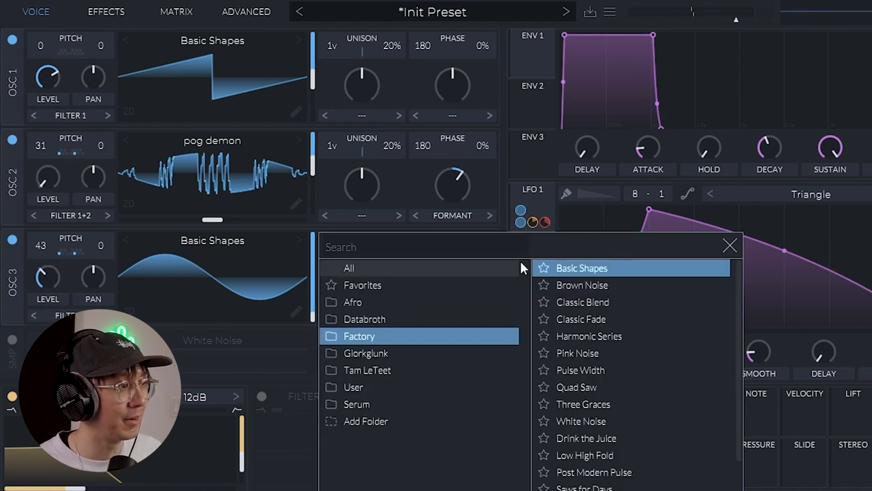
- Search all folders for 'angry' and load ANGRY ELECTRIC DOG into oscillator 3
left_click(471, 245)
type("angry")
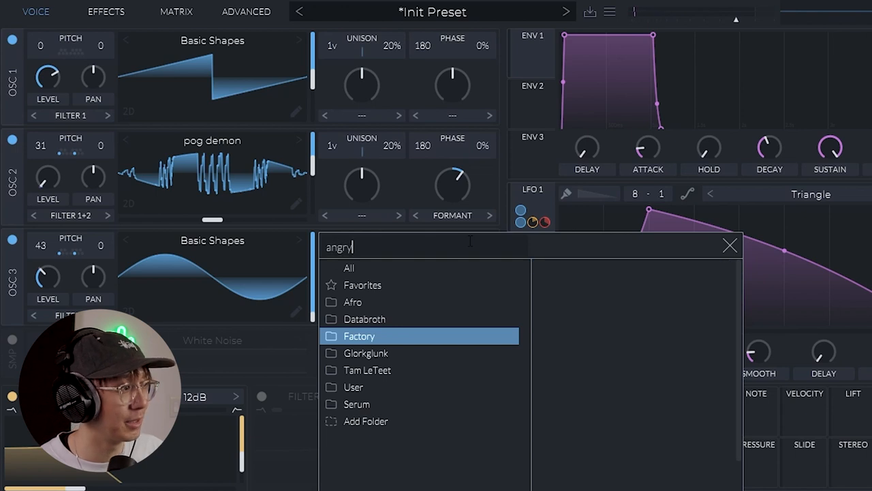
left_click(384, 269)
left_click(633, 268)
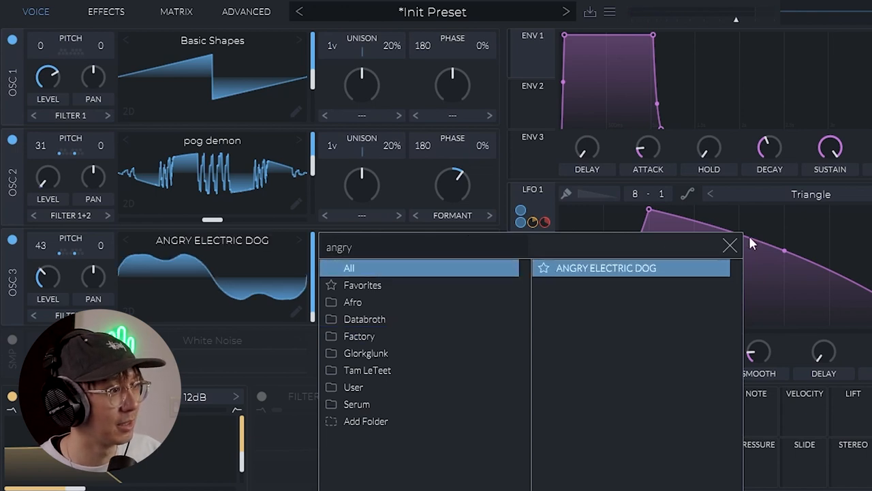
left_click(750, 243)
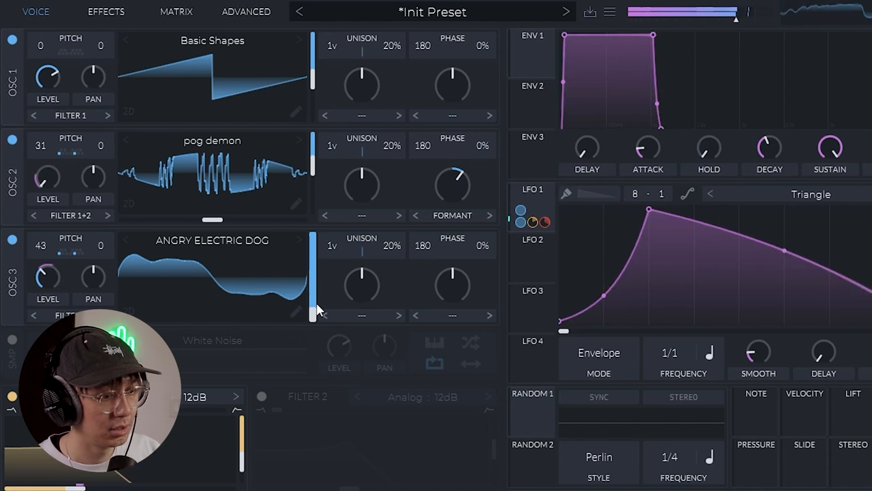
left_click(105, 11)
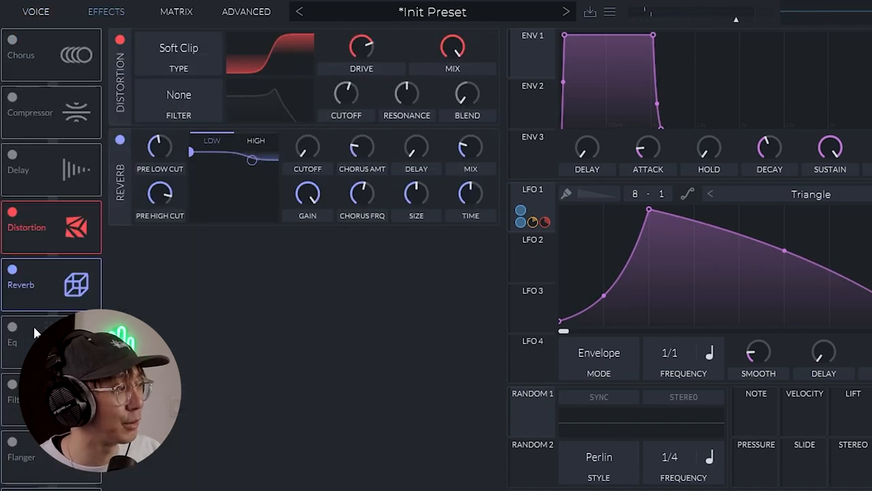
- Enable the EQ, place it before the reverb, and boost its middle band slightly
left_click(12, 327)
mouse_move(21, 334)
left_mouse_down()
mouse_move(39, 274)
mouse_move(41, 284)
left_mouse_up()
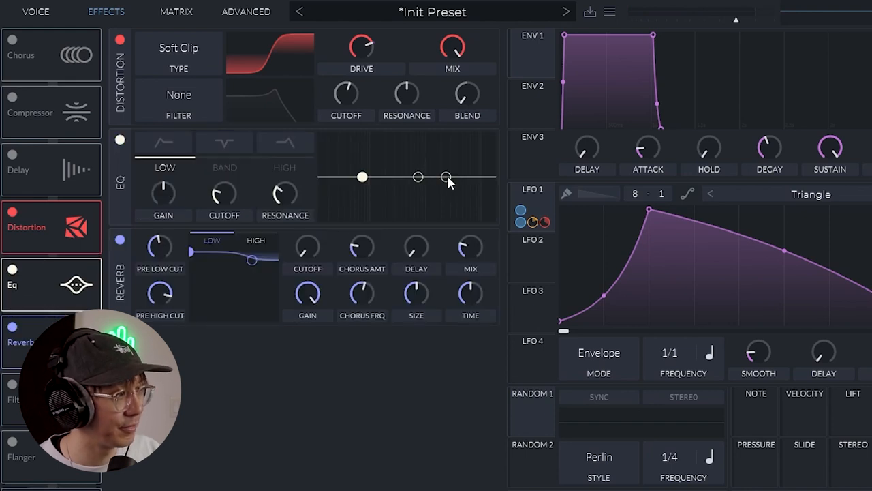
left_click_drag(448, 179, 415, 173)
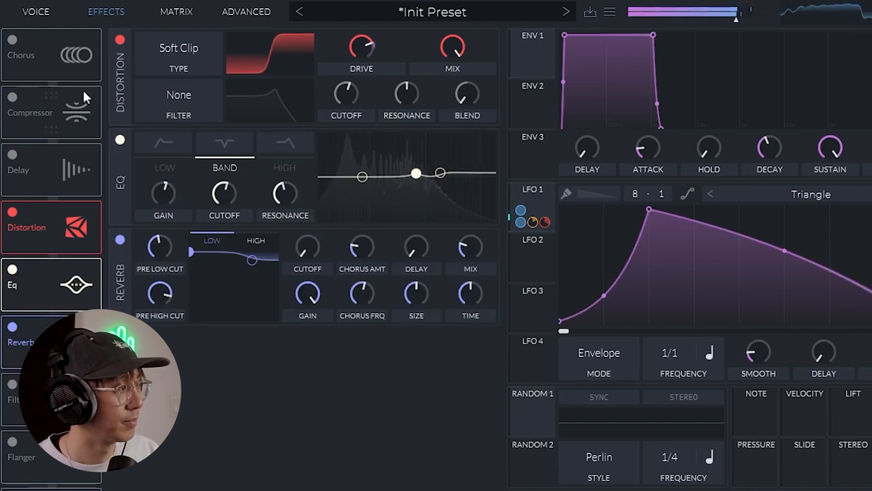
- Move the compressor after the EQ, audition it enabled, then switch it back off
left_click_drag(82, 96, 56, 275)
left_click(12, 269)
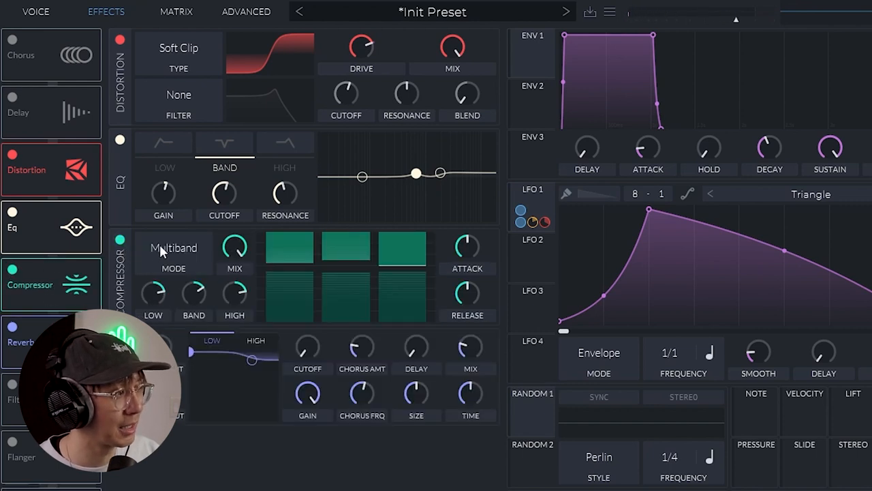
key("space")
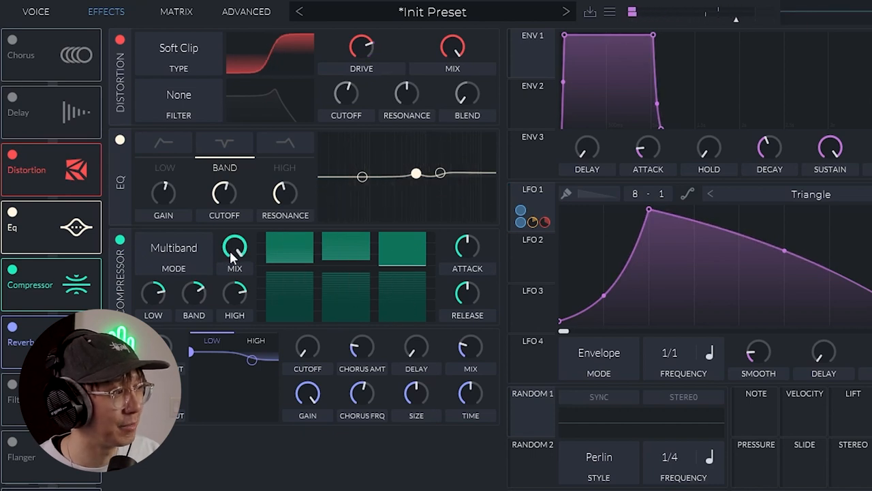
left_click(13, 271)
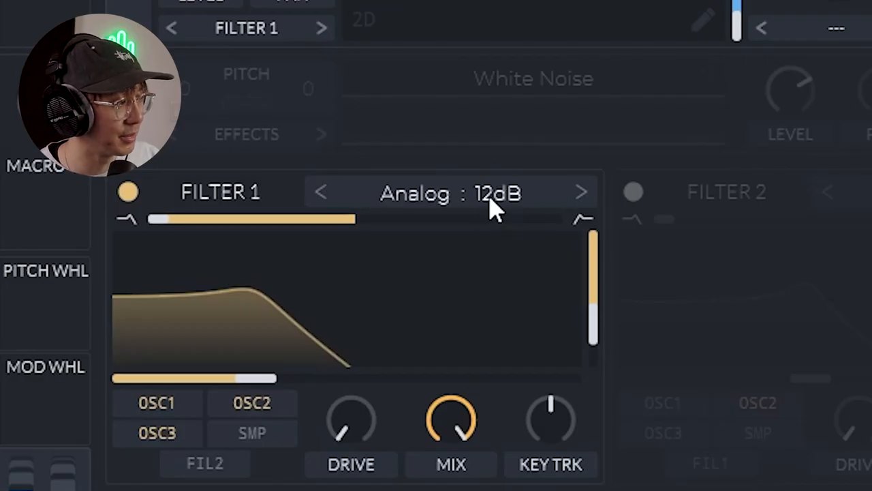
- Set Filter 1 to a Dirty 24dB low-pass with cutoff around 256 Hz
left_click(582, 194)
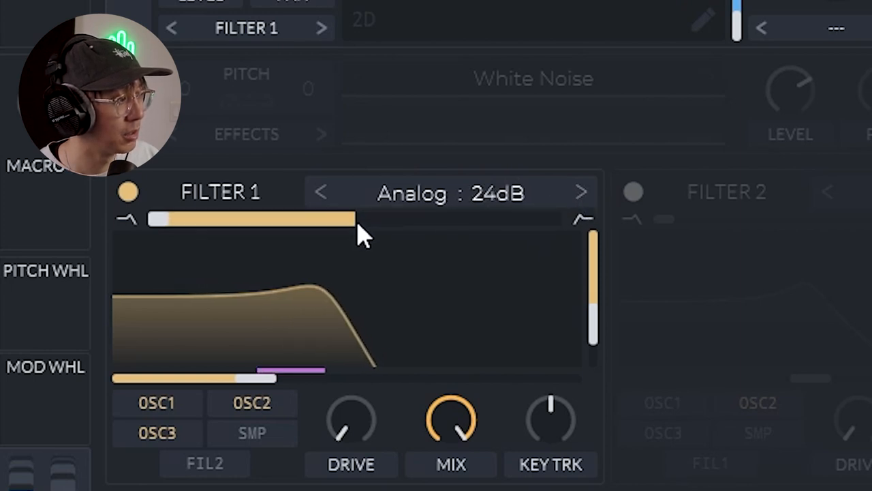
left_click_drag(266, 379, 307, 399)
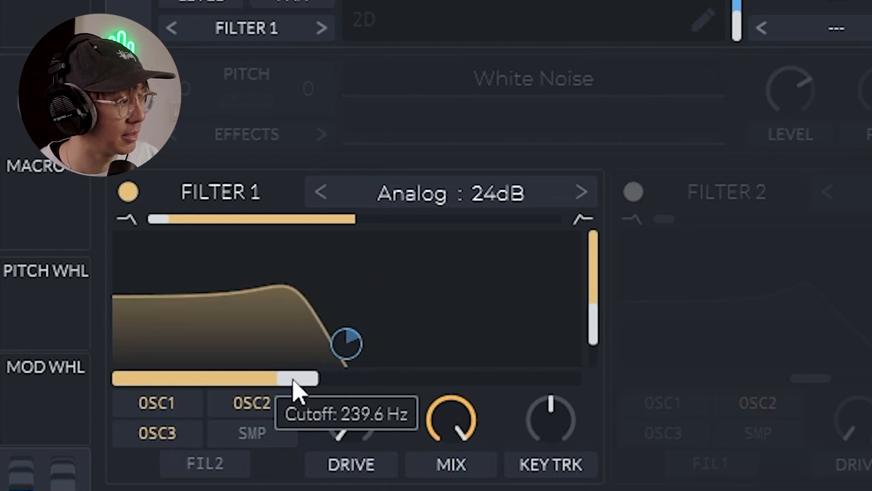
left_click_drag(297, 384, 295, 385)
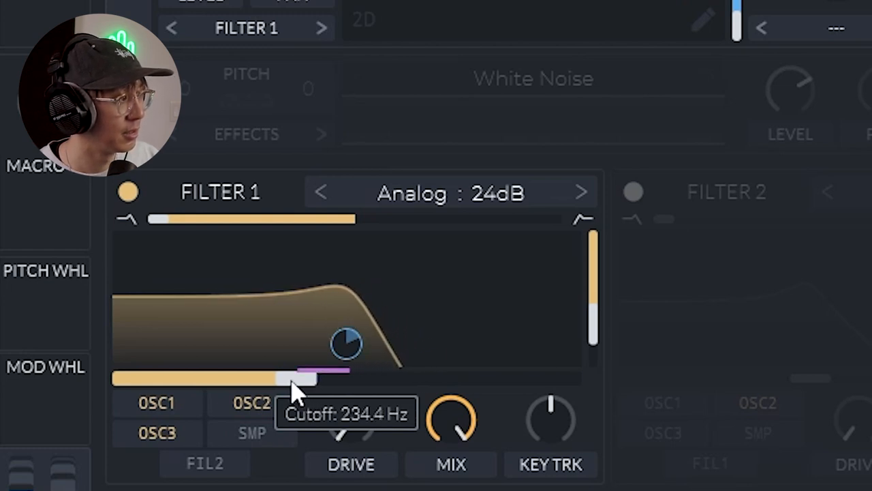
mouse_move(200, 27)
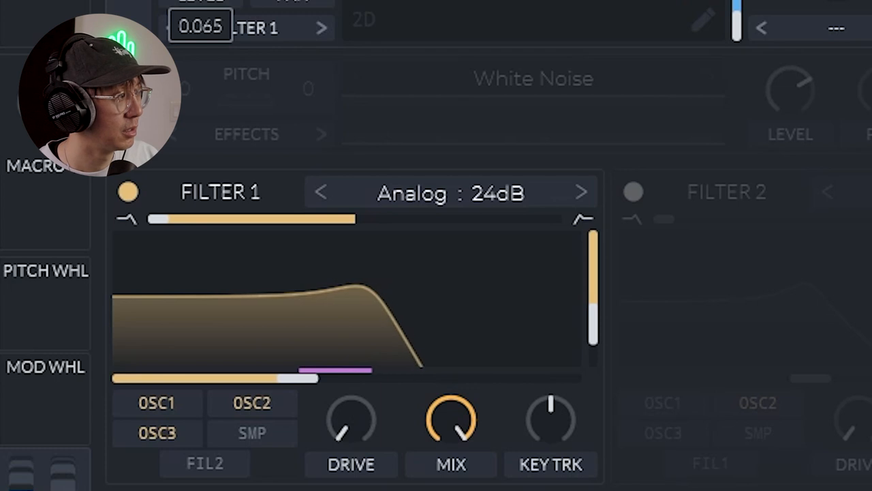
left_click(481, 197)
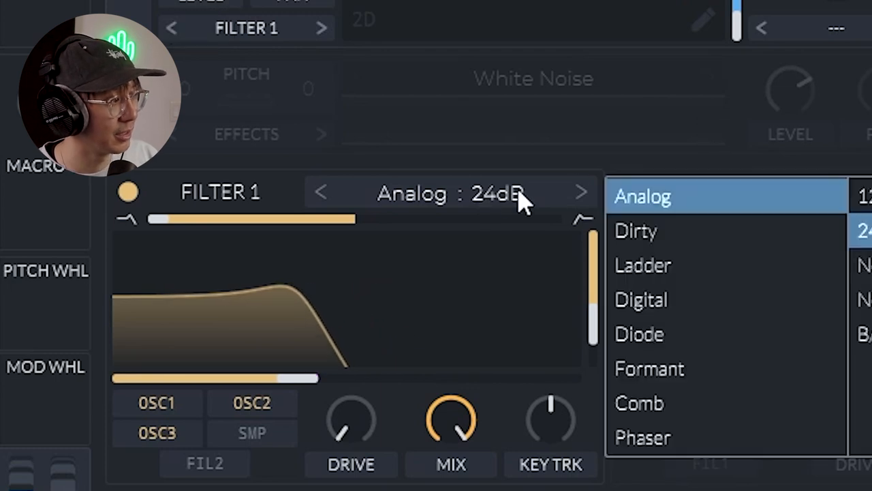
left_click(706, 239)
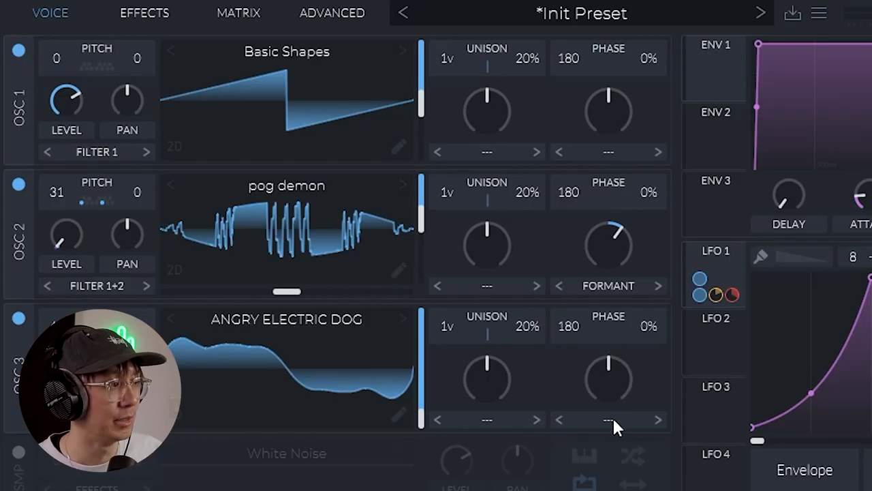
- Give oscillator 3 a Formant spectral morph and push its amount up toward 81%
left_click(613, 420)
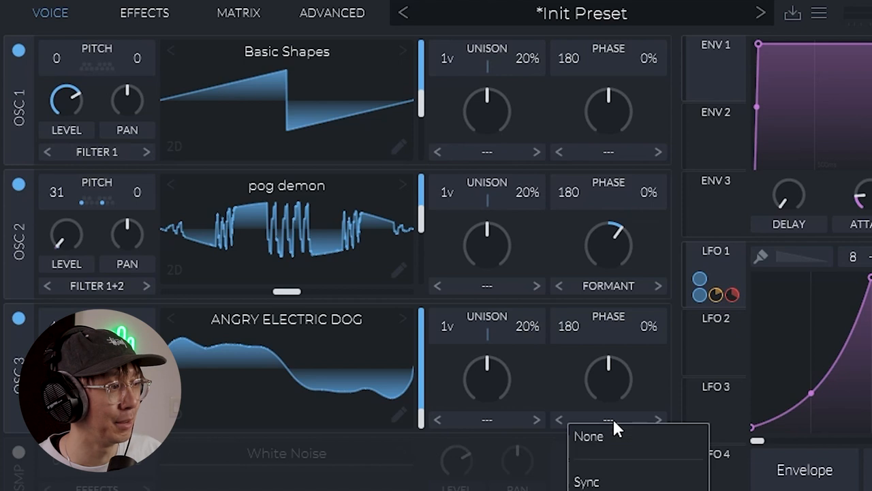
left_click(613, 488)
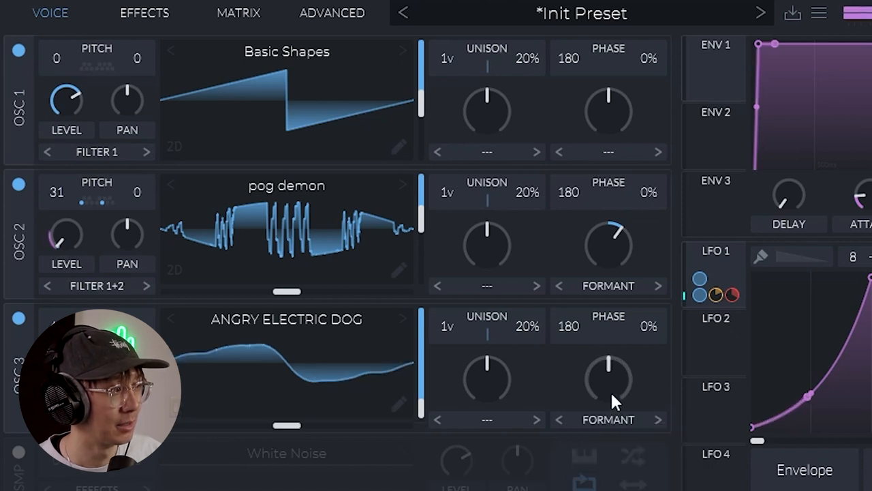
mouse_move(610, 390)
left_mouse_down()
mouse_move(615, 343)
mouse_move(626, 356)
left_mouse_up()
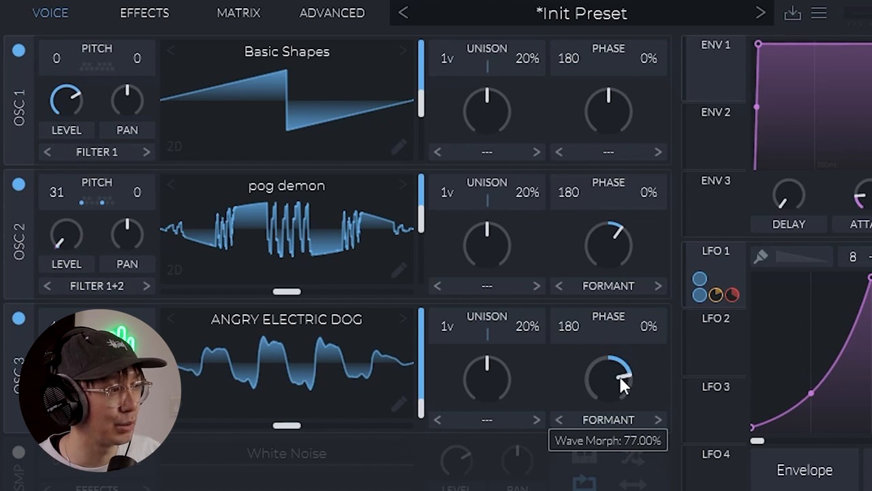
left_click_drag(624, 378, 623, 379)
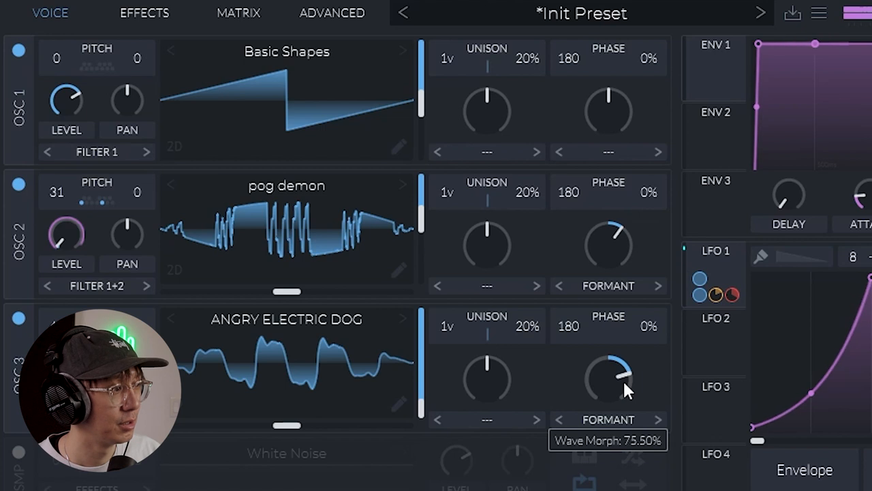
left_click_drag(624, 381, 624, 371)
- Reset oscillators 2 and 3 formants to 50% and sweep oscillator 1 back to a sine frame
double_click(611, 243)
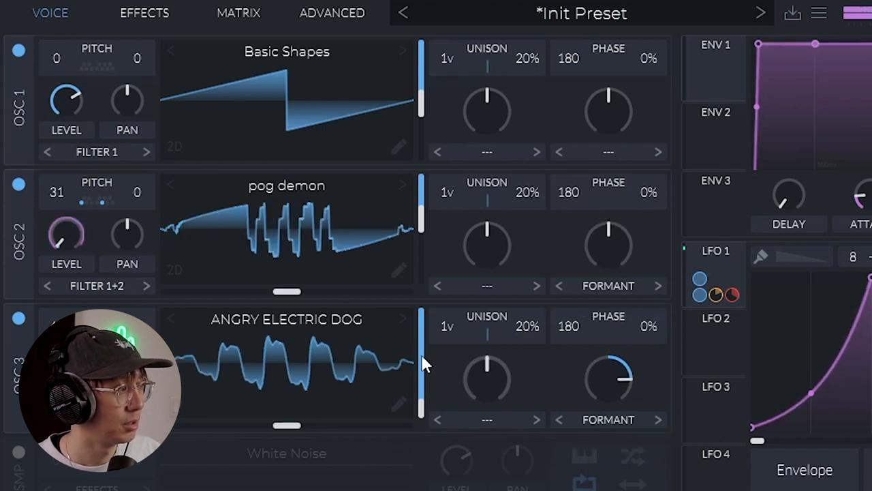
double_click(601, 381)
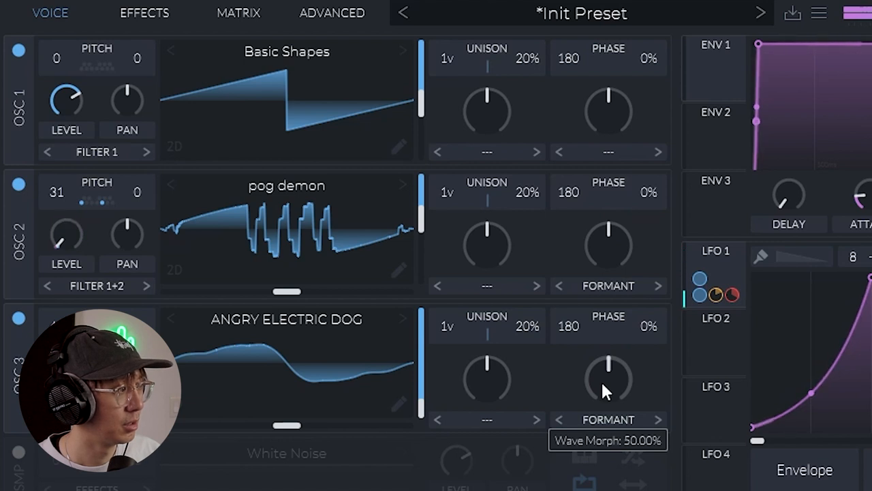
mouse_move(601, 380)
left_mouse_down()
mouse_move(605, 330)
mouse_move(610, 342)
left_mouse_up()
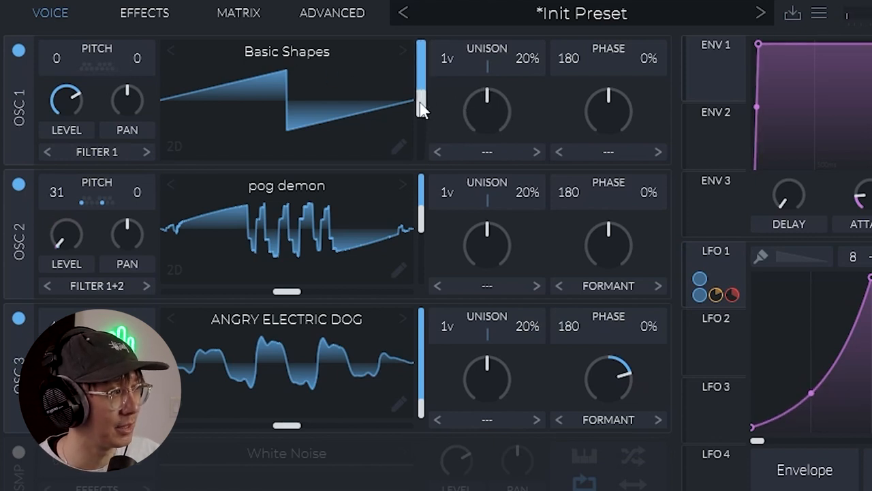
left_click_drag(422, 109, 423, 171)
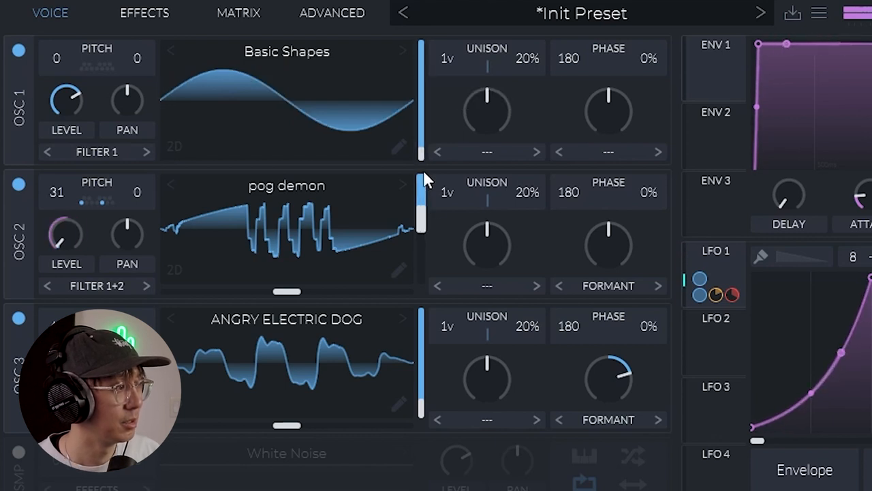
double_click(608, 383)
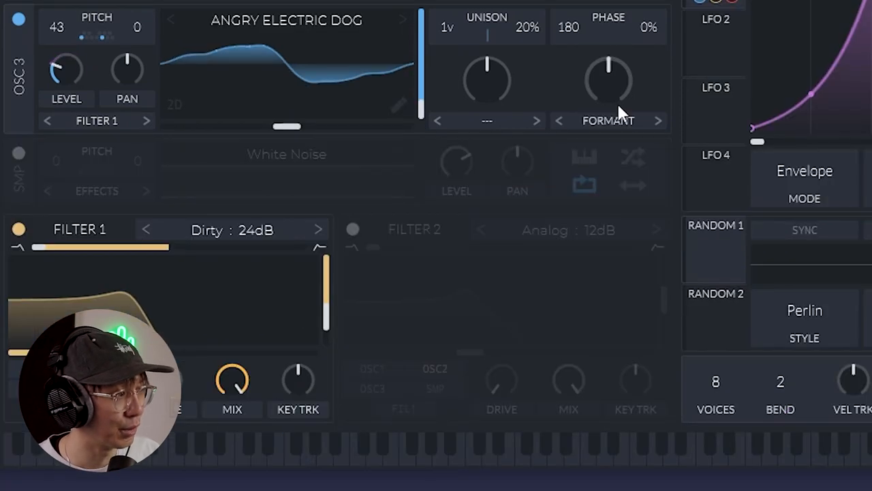
- Apply a Shepard Tone spectral morph to oscillator 3 at about 41%
left_click(517, 122)
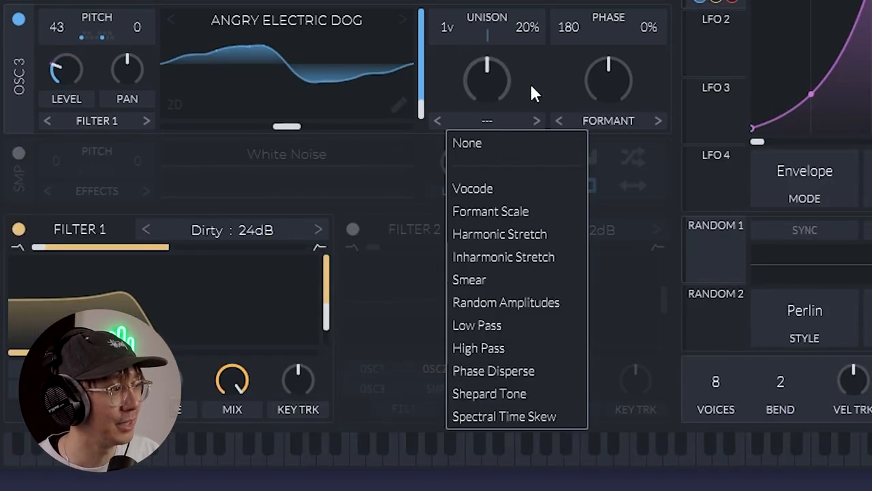
left_click(529, 83)
left_click(500, 125)
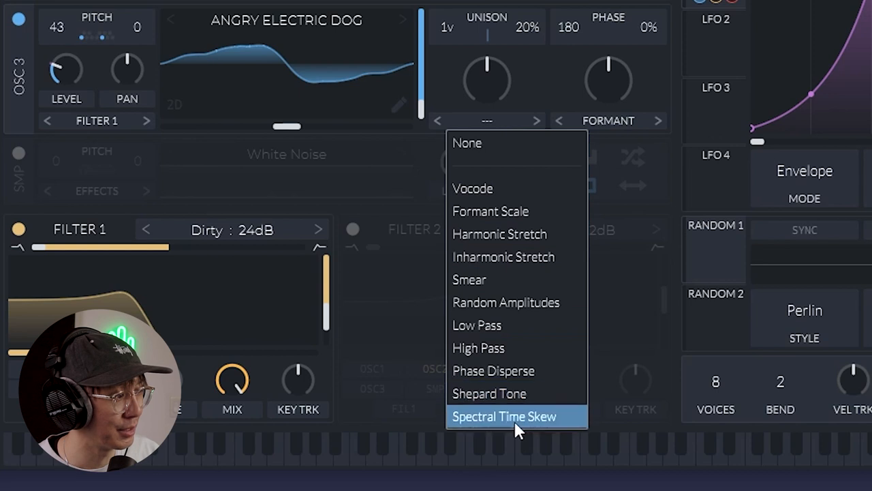
left_click(516, 399)
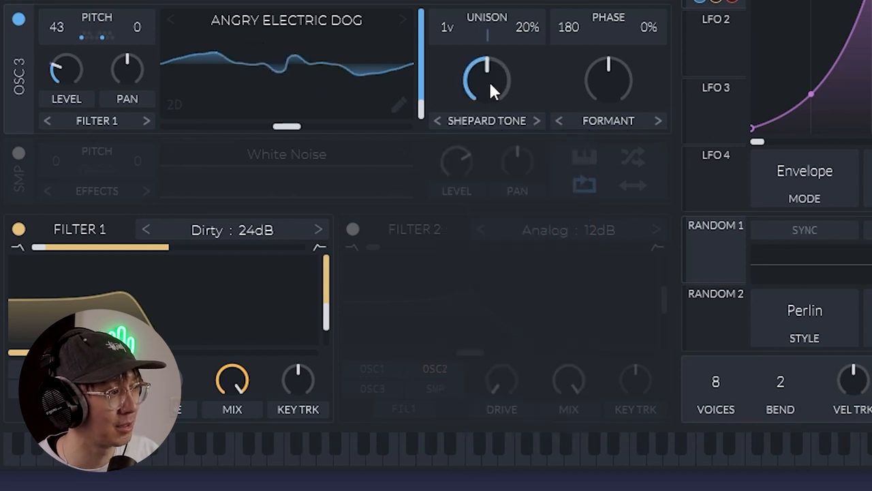
mouse_move(489, 80)
left_mouse_down()
mouse_move(518, 202)
mouse_move(503, 107)
mouse_move(504, 4)
left_mouse_up()
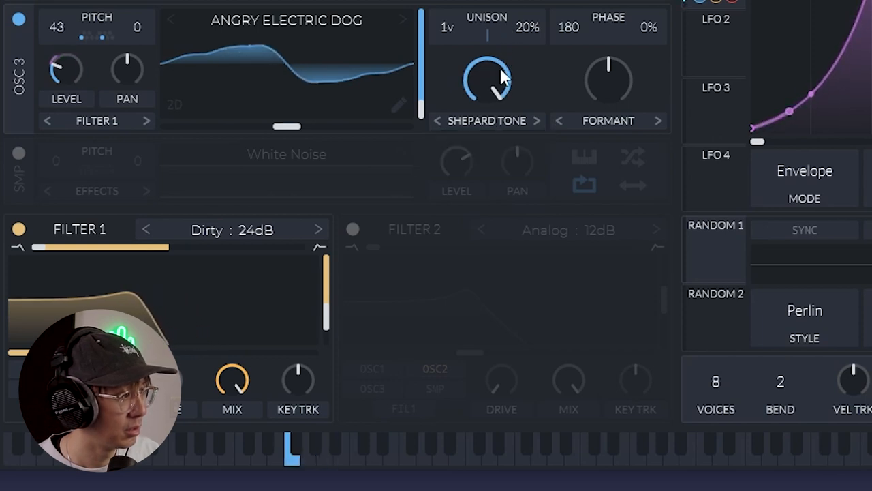
mouse_move(503, 77)
left_mouse_down()
mouse_move(512, 267)
mouse_move(514, 197)
left_mouse_up()
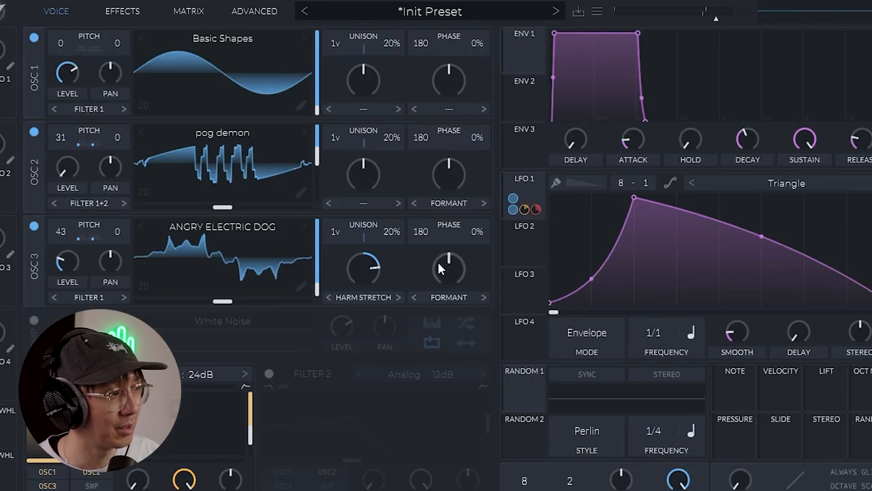
- Set the Wave Morph of oscillators 3 and 2 to 58%
left_click_drag(438, 269, 438, 260)
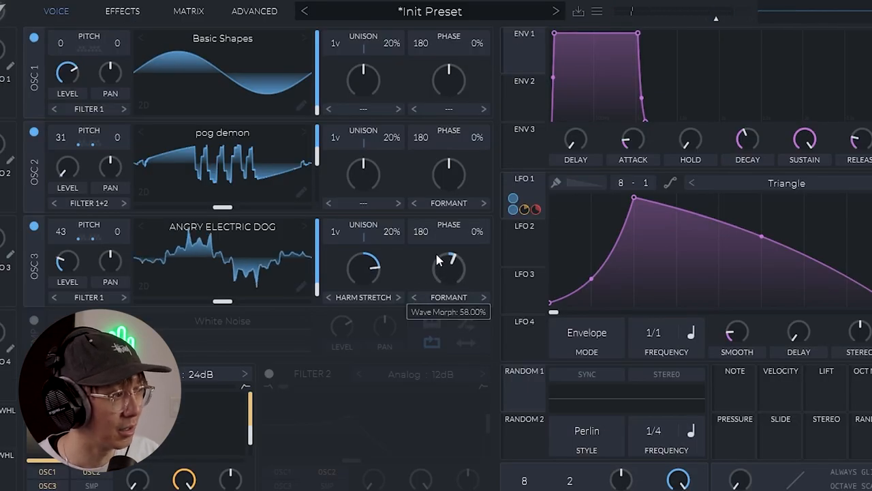
left_click_drag(449, 174, 481, 188)
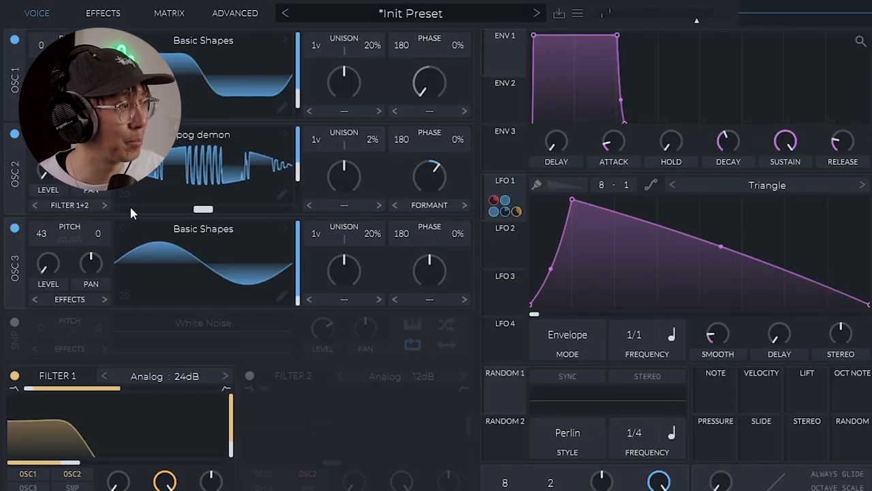
mouse_move(505, 182)
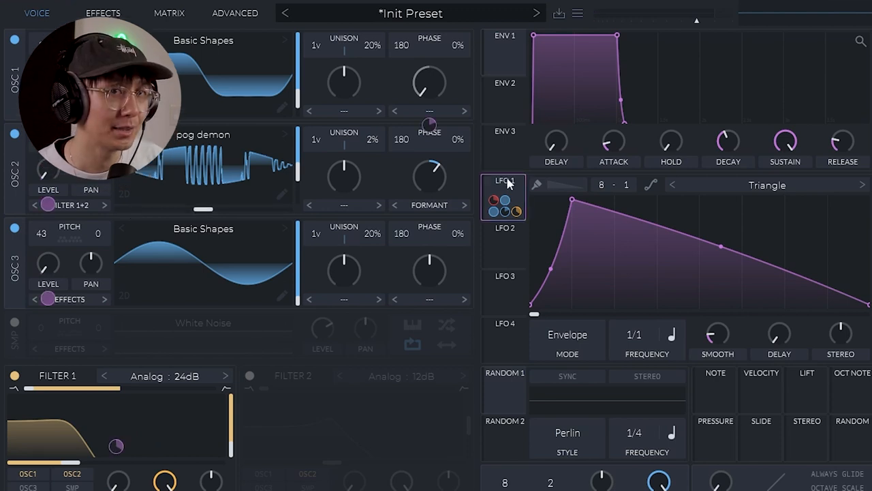
- Route LFO 2 onto Filter 1's cutoff and adjust the cutoff frequency
left_click(500, 238)
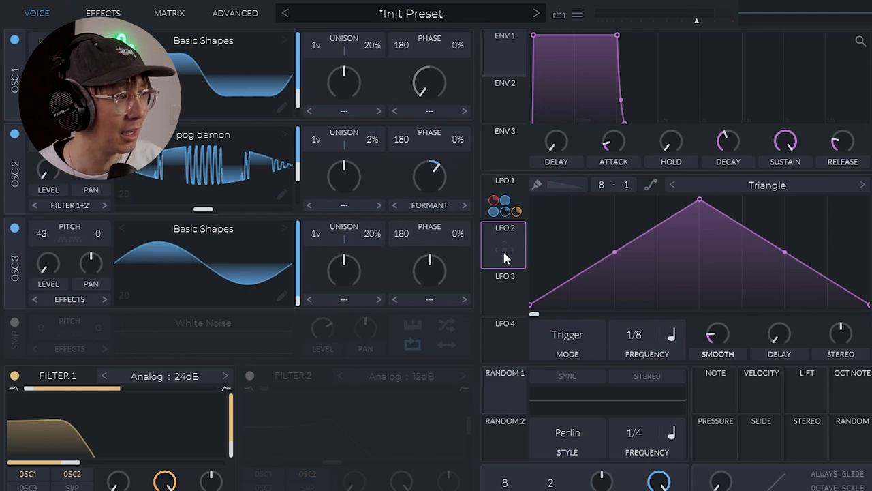
left_click_drag(507, 255, 407, 277)
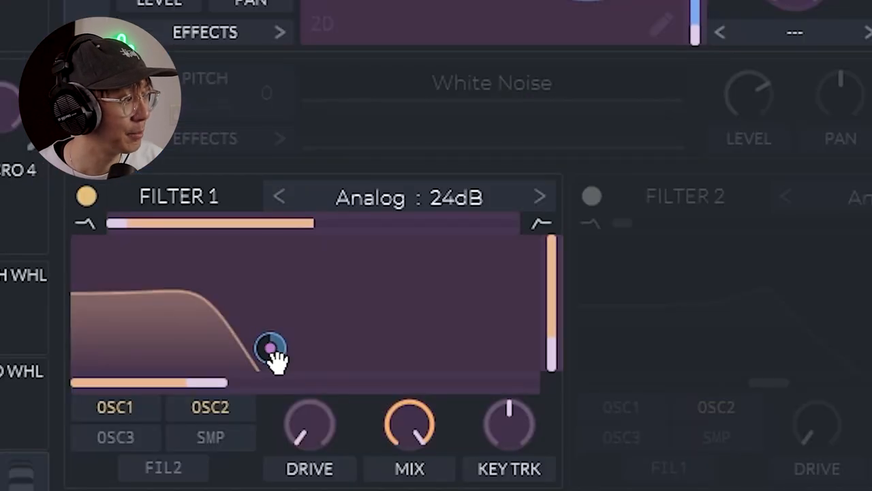
mouse_move(271, 349)
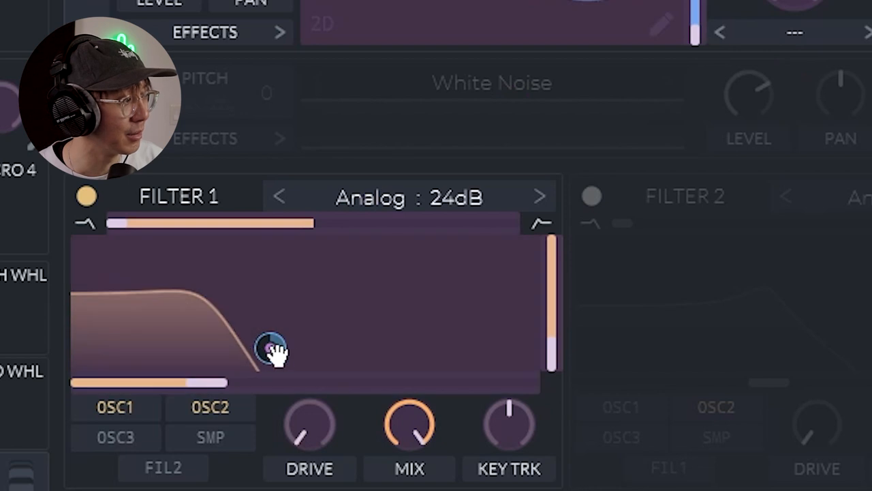
left_click_drag(261, 354, 281, 368)
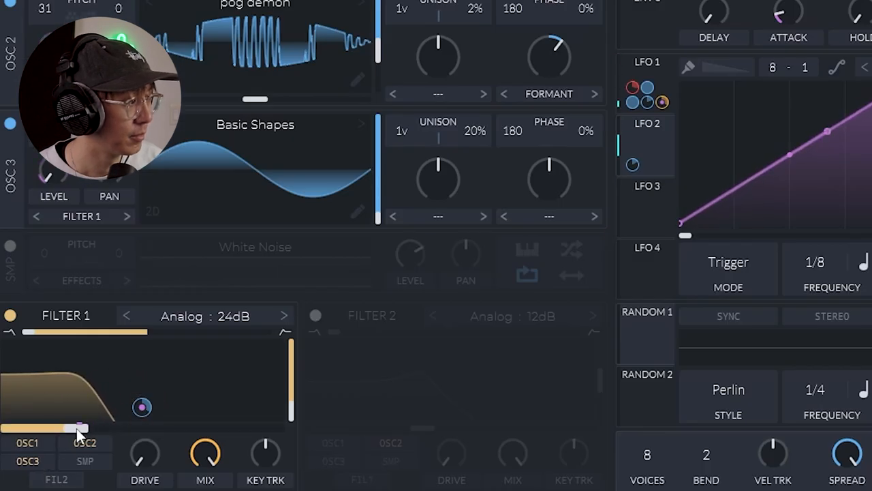
mouse_move(76, 428)
left_mouse_down()
mouse_move(114, 430)
mouse_move(105, 431)
left_mouse_up()
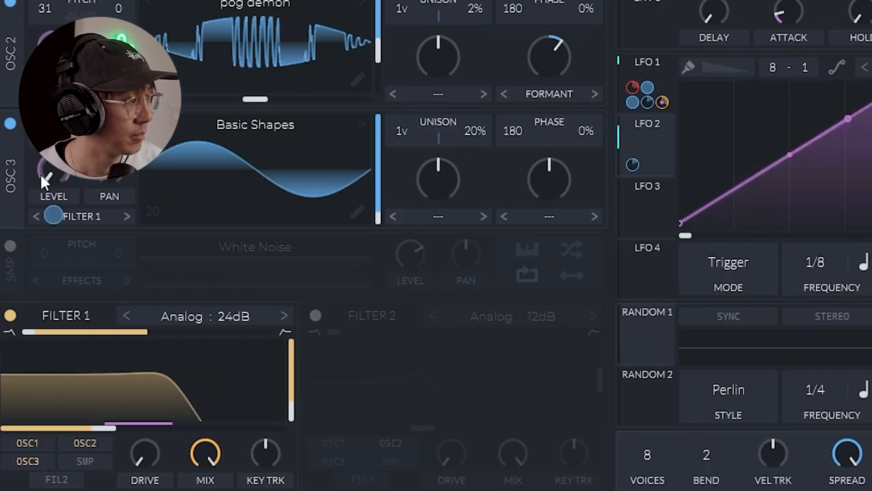
- Tweak oscillator 3's level modulation ring, then reset its modulation amount to zero
left_click_drag(41, 173, 57, 175)
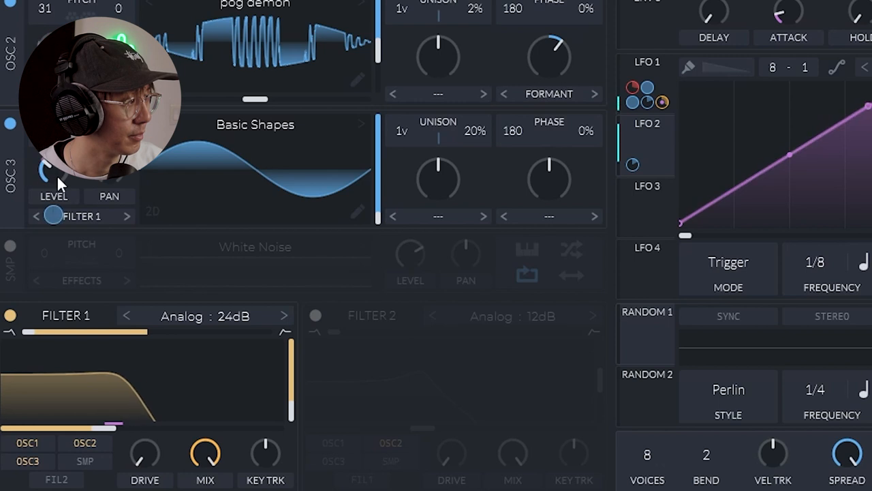
left_click_drag(60, 173, 61, 185)
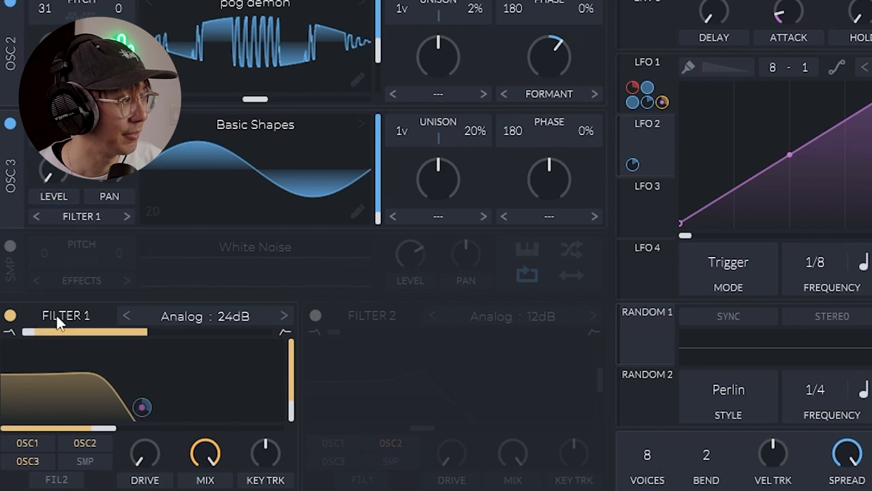
left_click(60, 174)
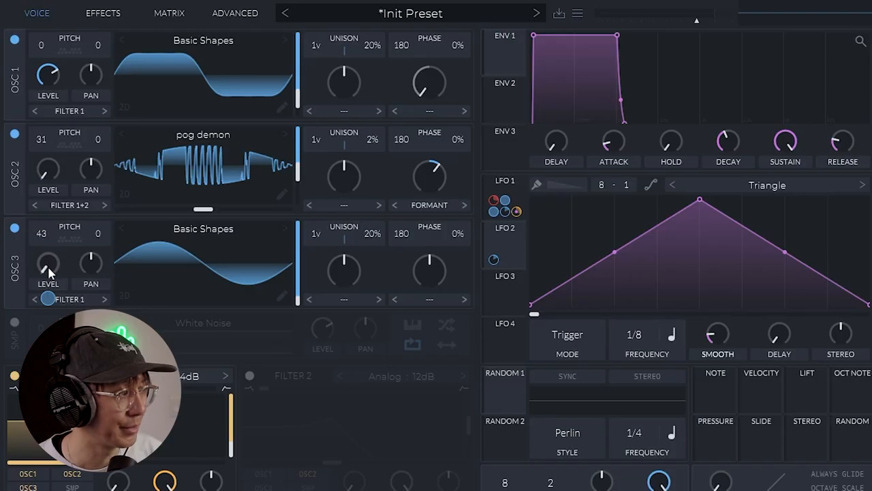
- Give oscillator 3's level a small modulation and raise LFO 2's modulation depth to about 66
left_click_drag(49, 271, 48, 215)
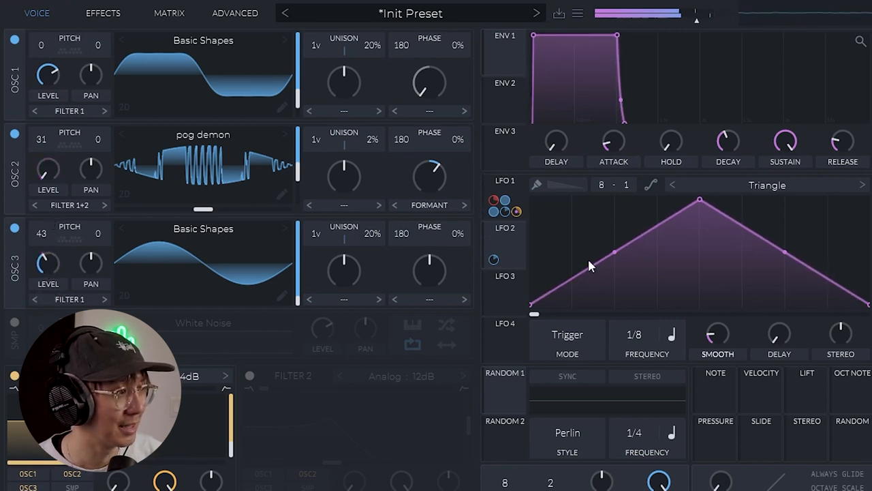
mouse_move(493, 260)
left_click_drag(494, 259, 497, 285)
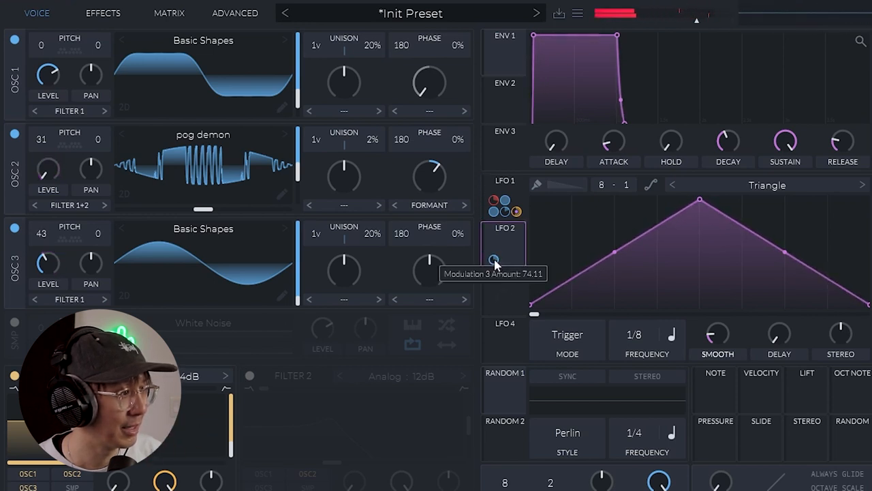
left_click_drag(493, 260, 493, 251)
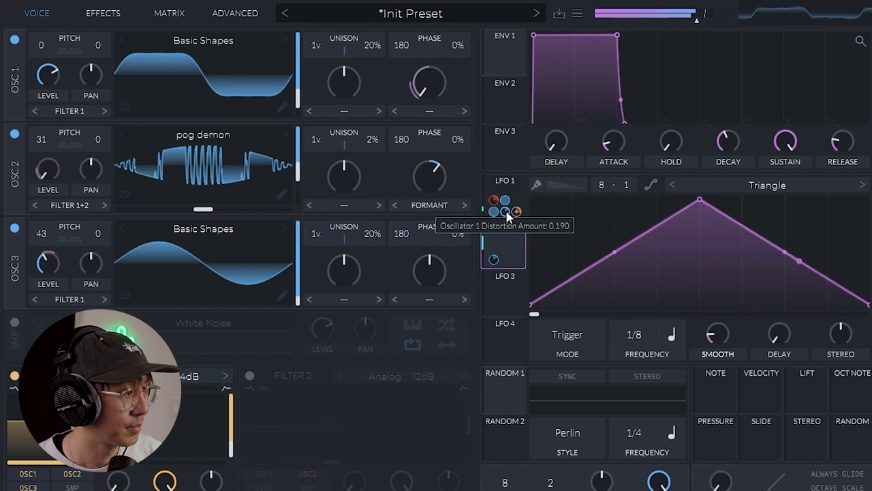
left_click(517, 190)
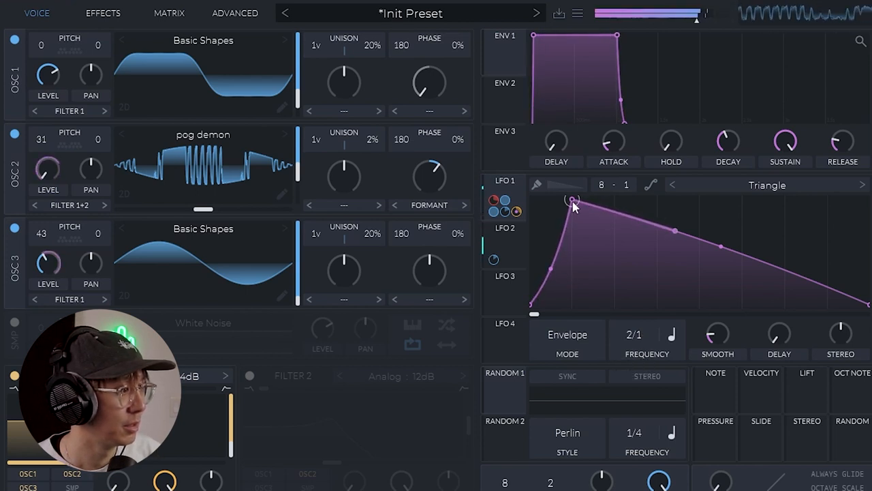
- Move LFO 1's peak point early so the shape rises quickly with a short attack slope
left_click_drag(572, 201, 534, 184)
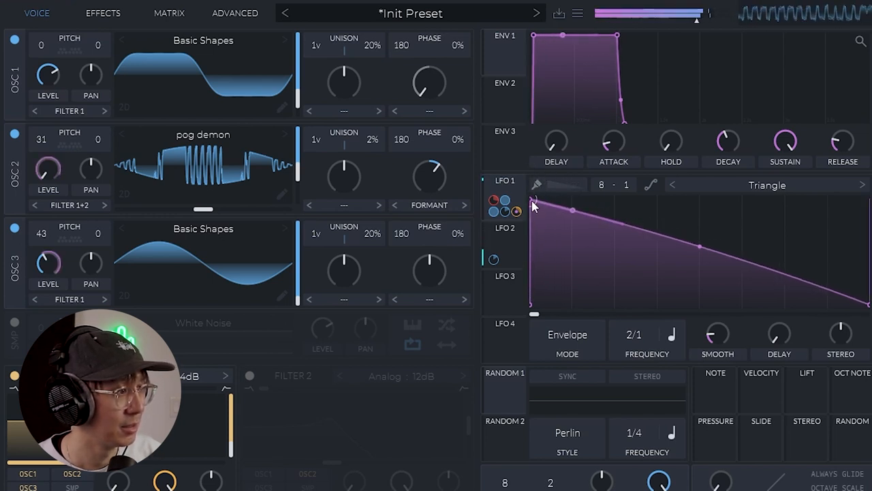
mouse_move(534, 207)
left_mouse_down()
mouse_move(580, 175)
mouse_move(573, 172)
left_mouse_up()
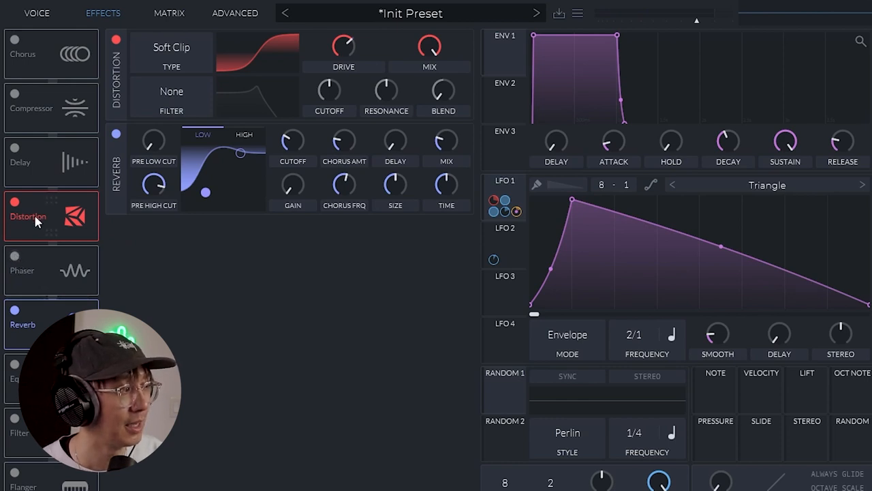
- Try the phaser and discard it, then enable the flanger with feedback at 66%
left_click(15, 257)
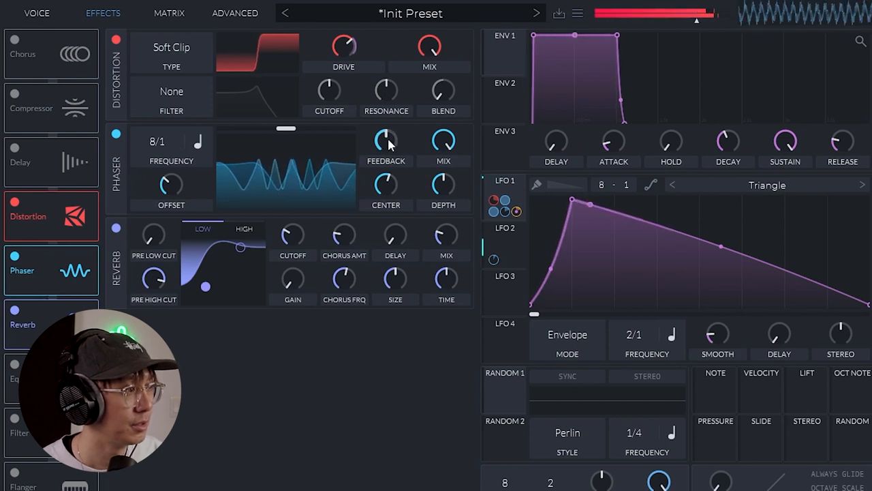
left_click_drag(382, 141, 413, 103)
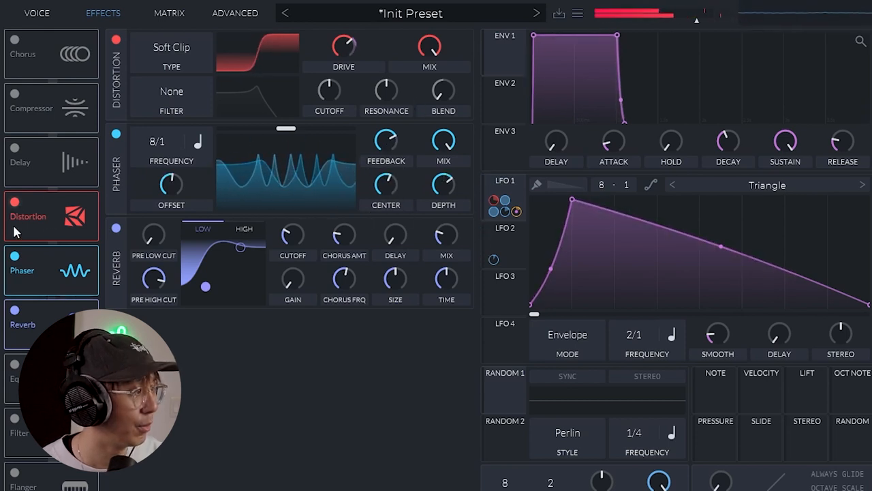
left_click(15, 257)
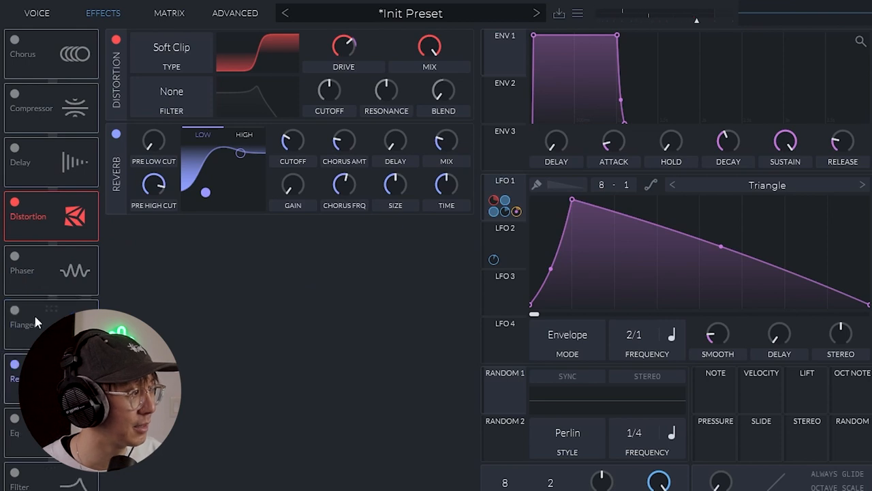
left_click(14, 311)
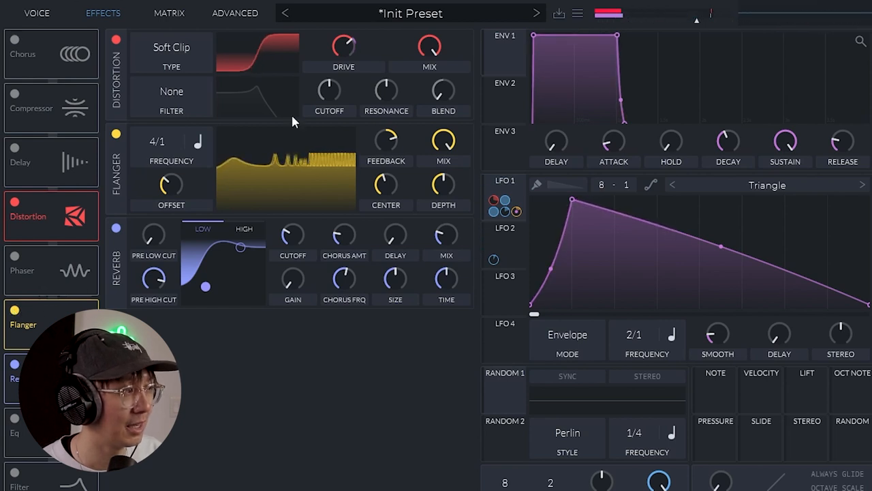
left_click_drag(386, 154, 386, 138)
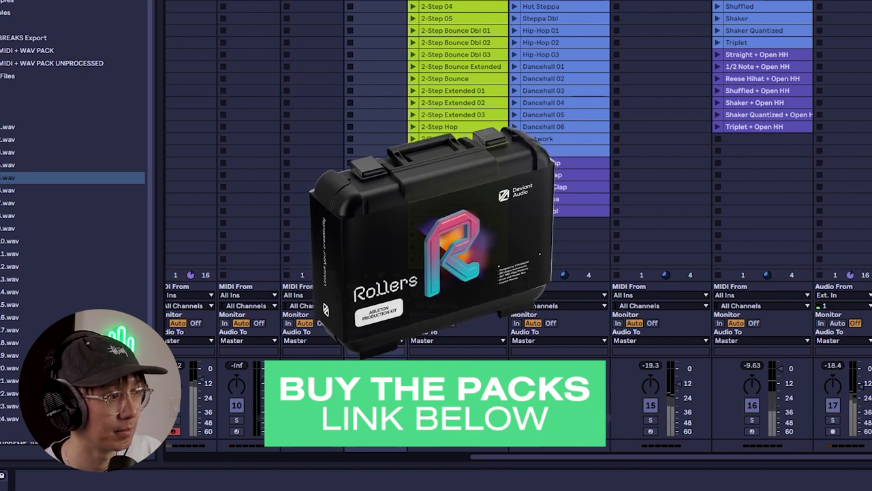
- Solo and unsolo track 15, then close the Massive X plugin window with Ctrl+Alt+P
left_click(651, 420)
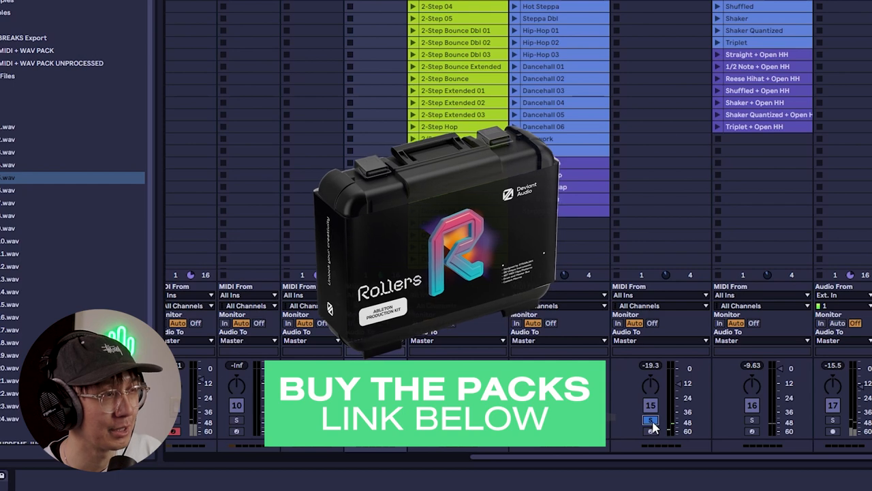
left_click(652, 421)
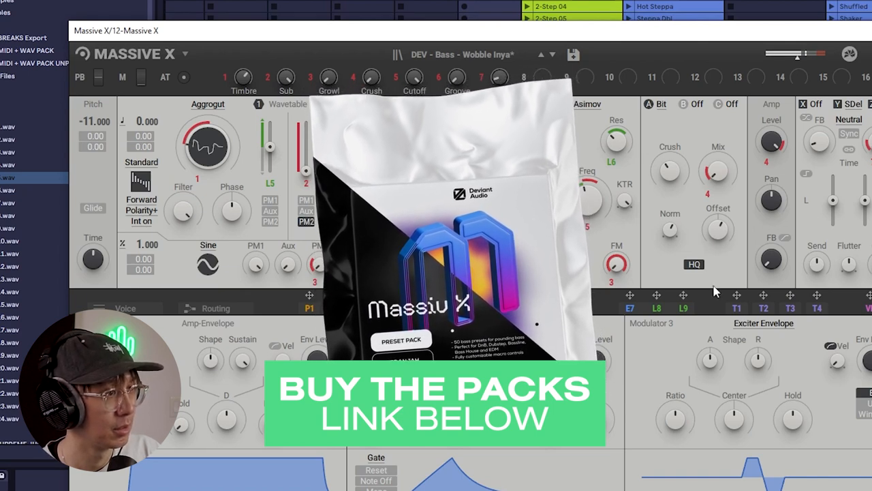
key("ctrl+alt+p")
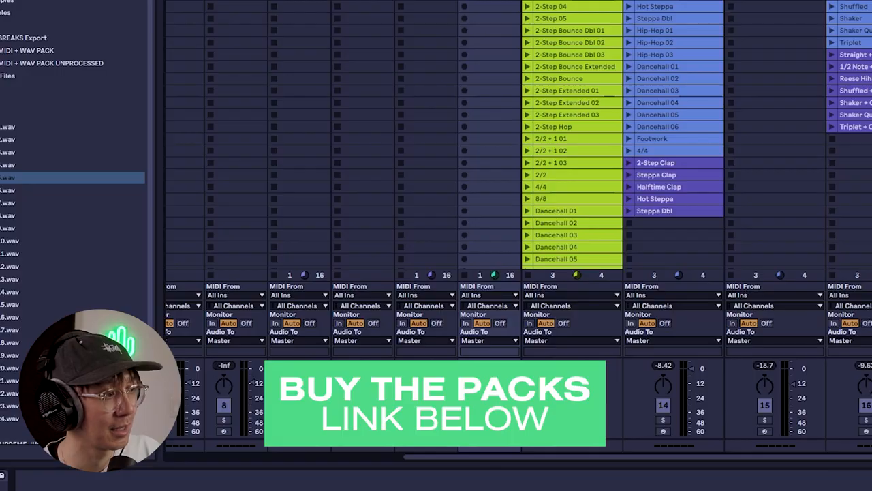